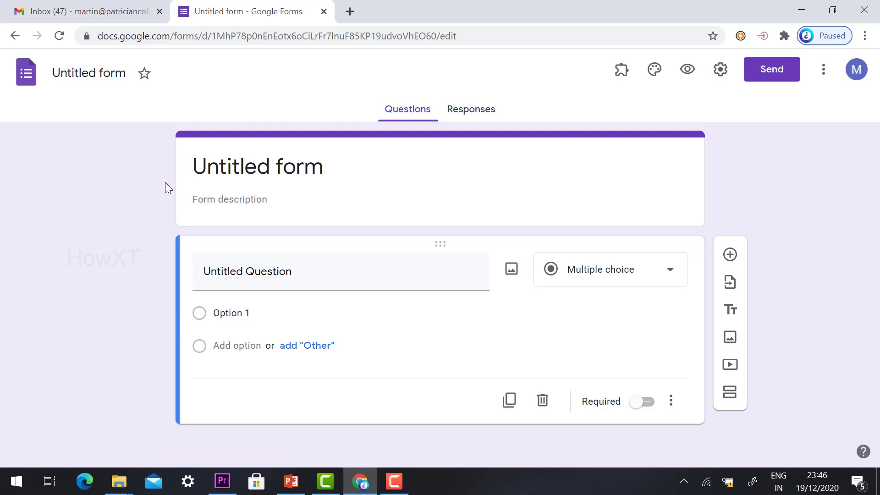
Step: Rename the form to 'University exam paper collection SAX31'
click(93, 72)
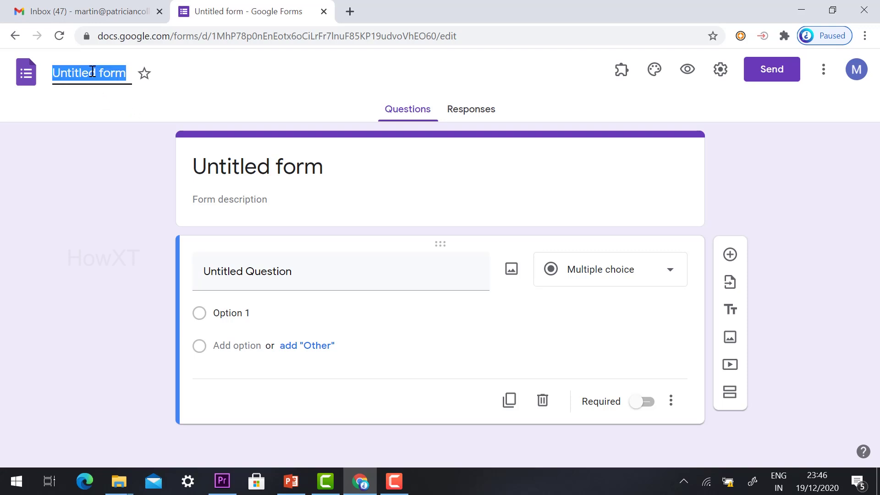
text(University ex)
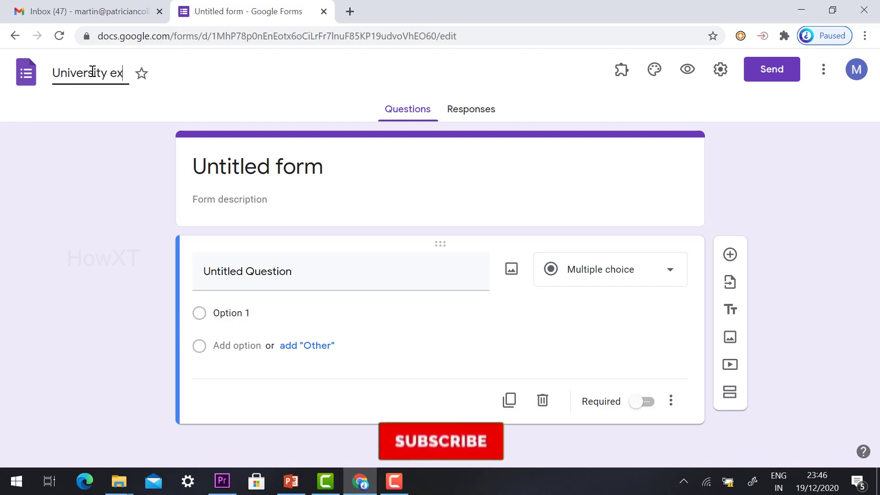
text(am pap)
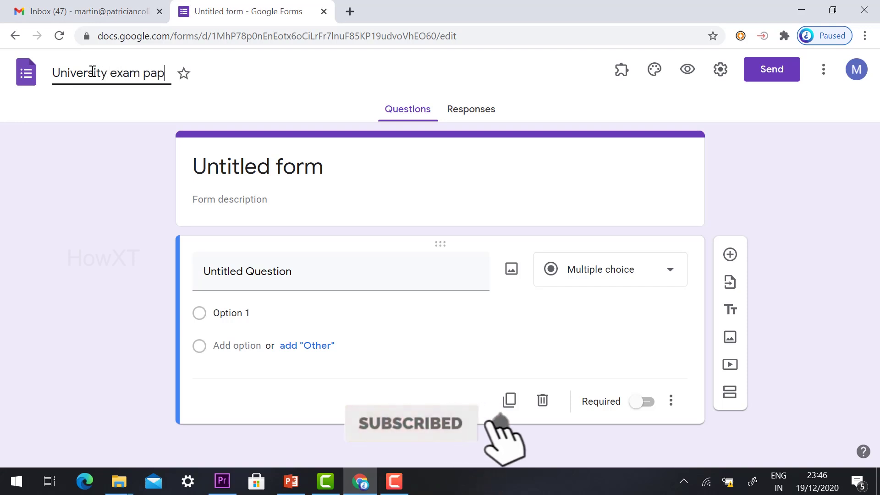
text(er colle)
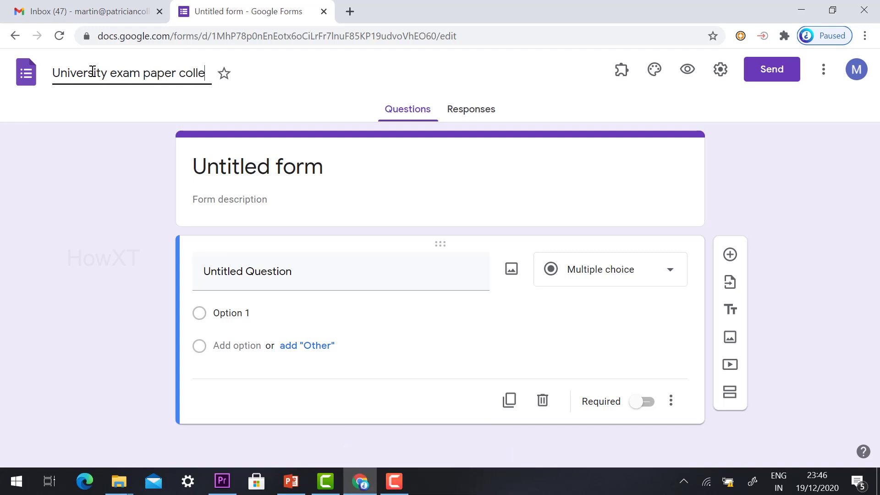
text(ction SA)
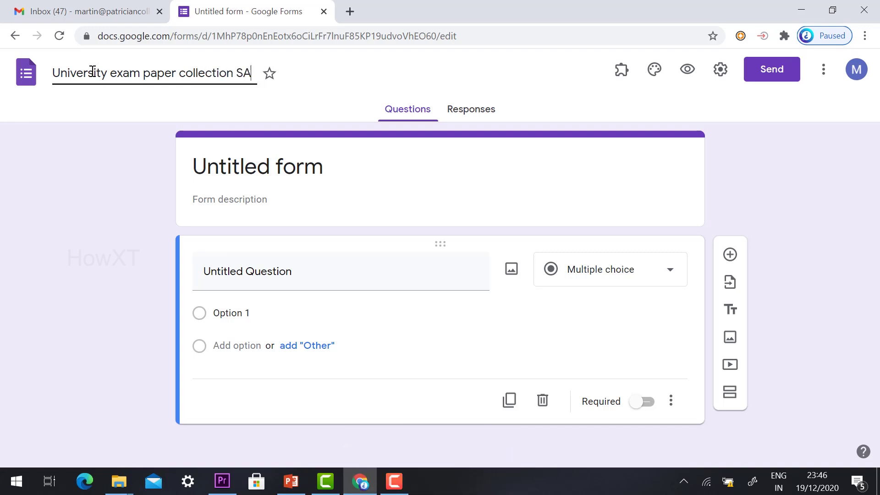
text(X31)
click(226, 166)
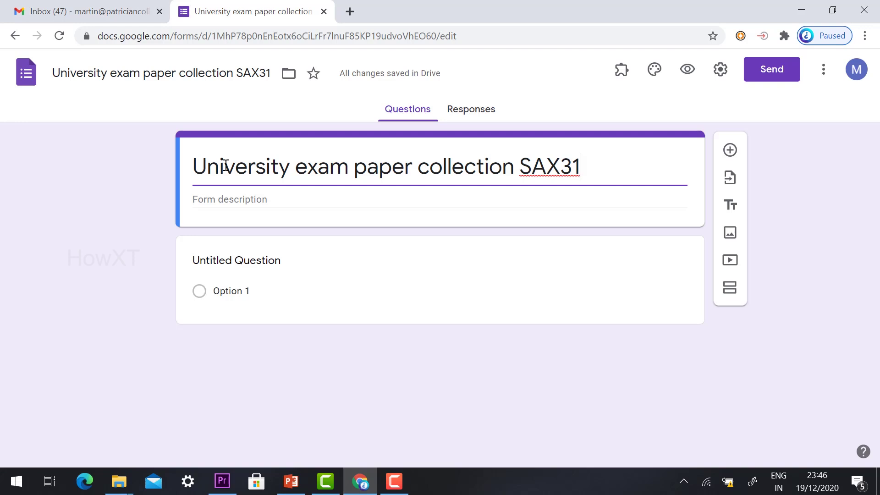
click(233, 258)
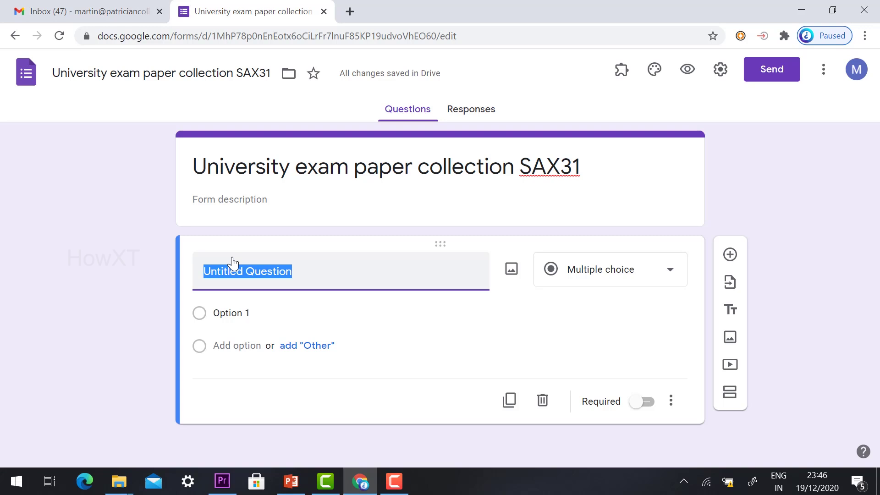
Step: Make the first question a required short-answer question titled 'Name'
text(Nmae)
key(BackSpace)
key(BackSpace)
key(BackSpace)
text(ame)
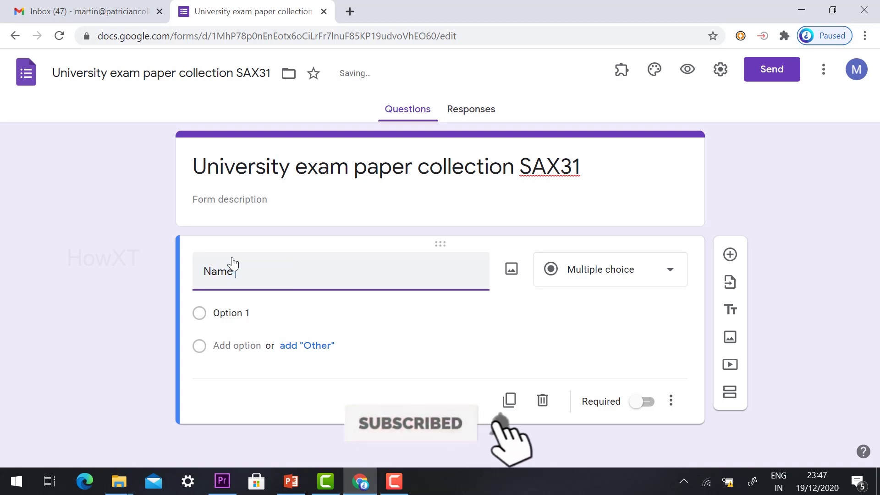
click(612, 277)
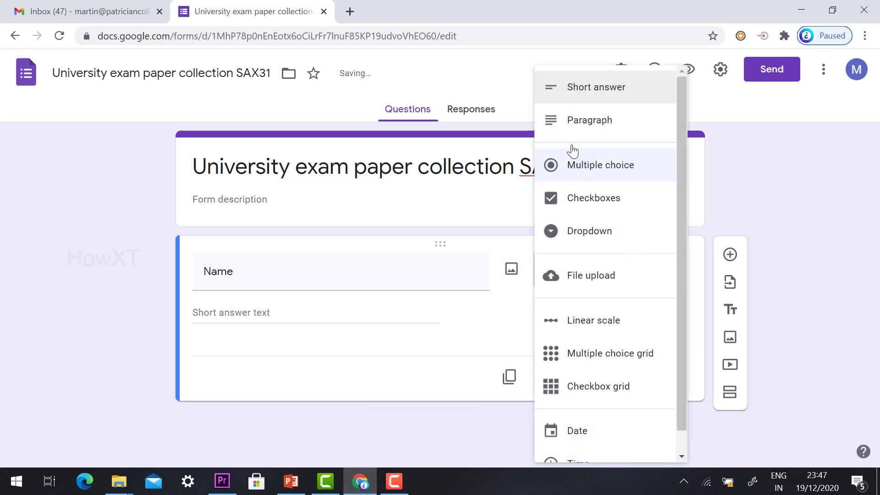
click(582, 100)
click(643, 380)
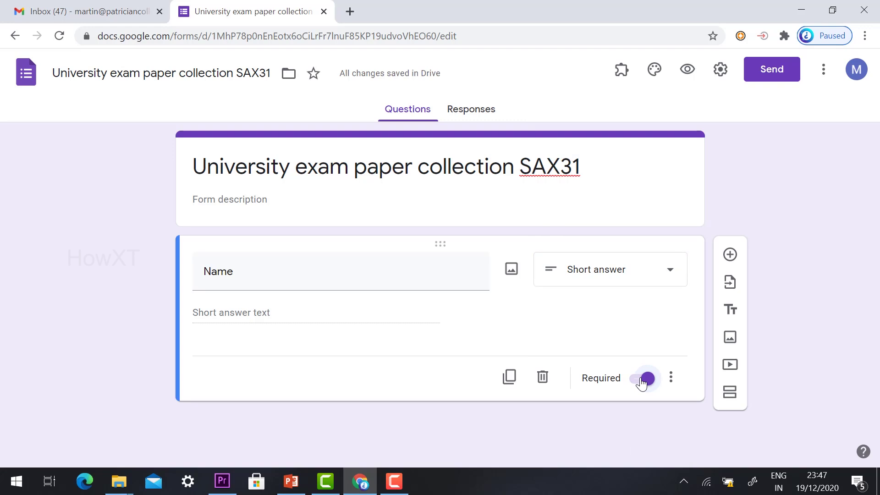
Step: Add required questions 'Reg No' and 'Class and Department', then add another question
click(729, 255)
text(R)
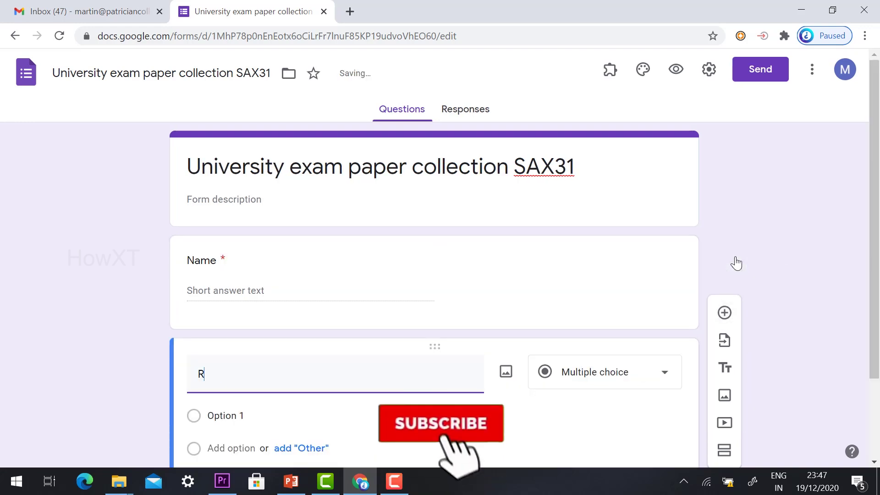
text(eg No)
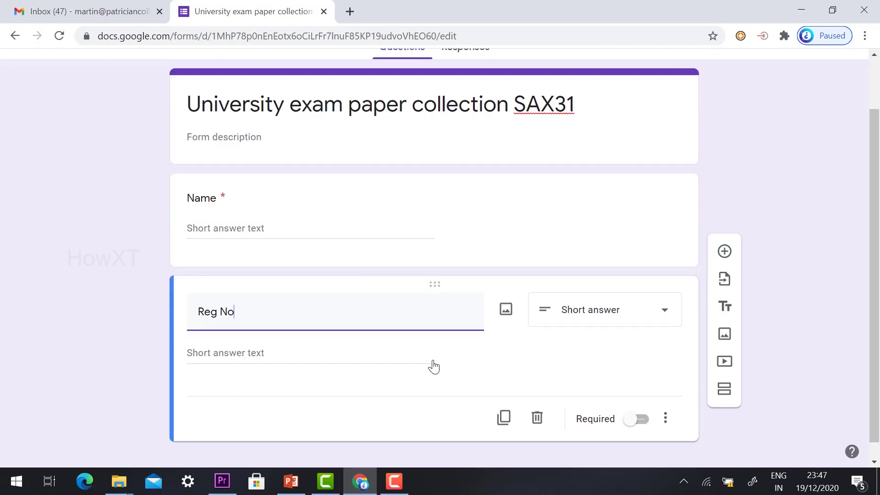
click(636, 414)
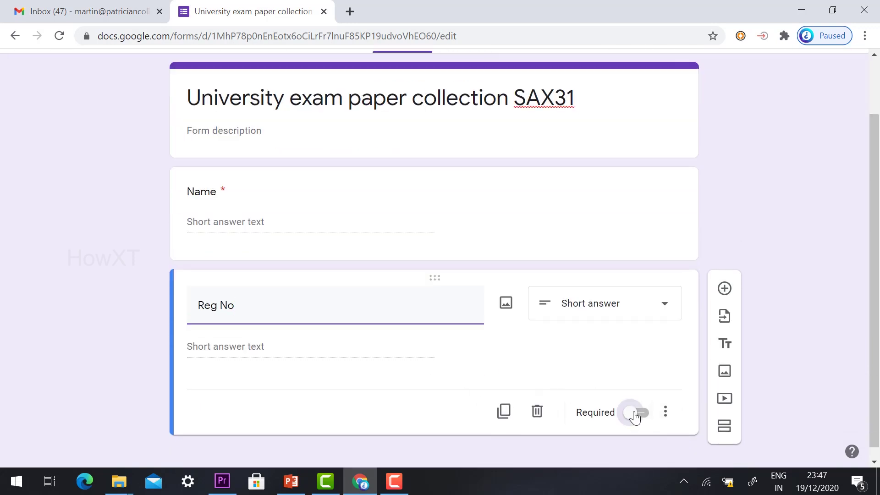
click(725, 292)
text(Class and Department)
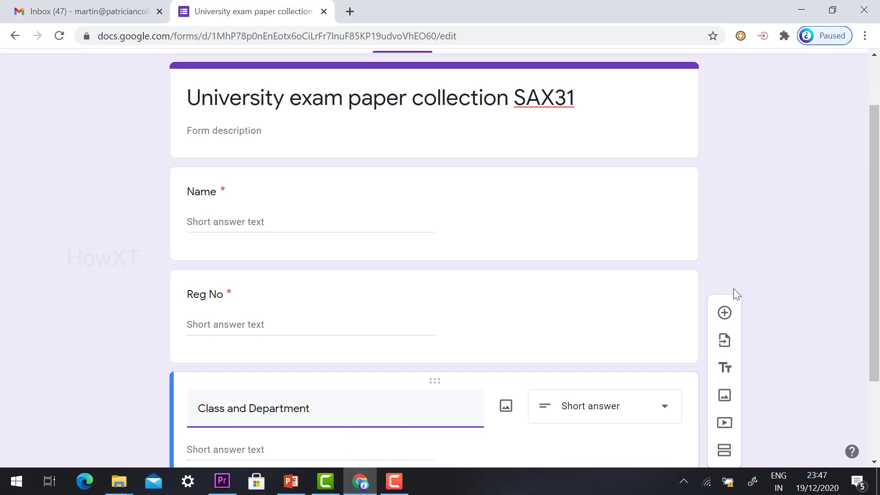
scroll(707, 347, down, 3)
click(642, 402)
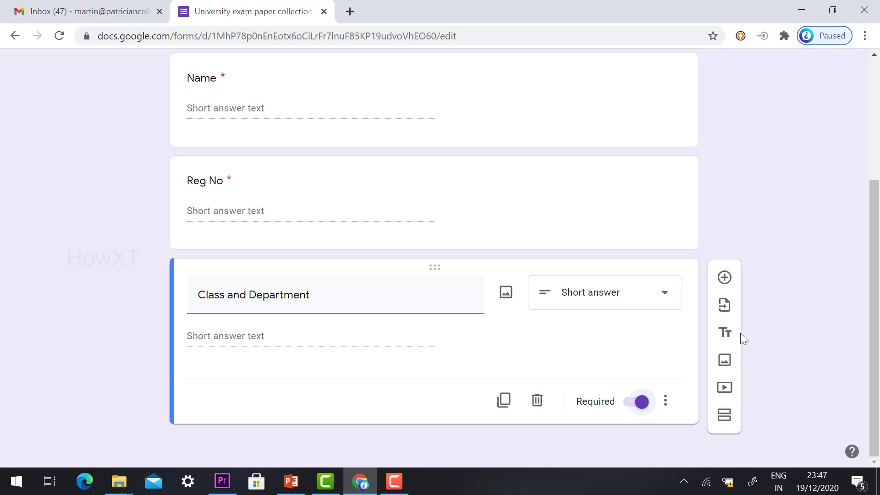
click(725, 278)
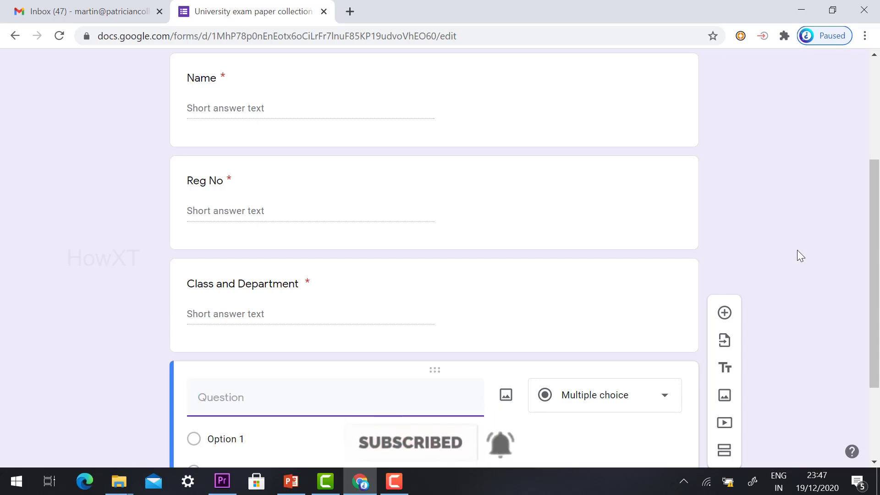
Step: Make the new question a required Date question titled 'Date'
text(Date)
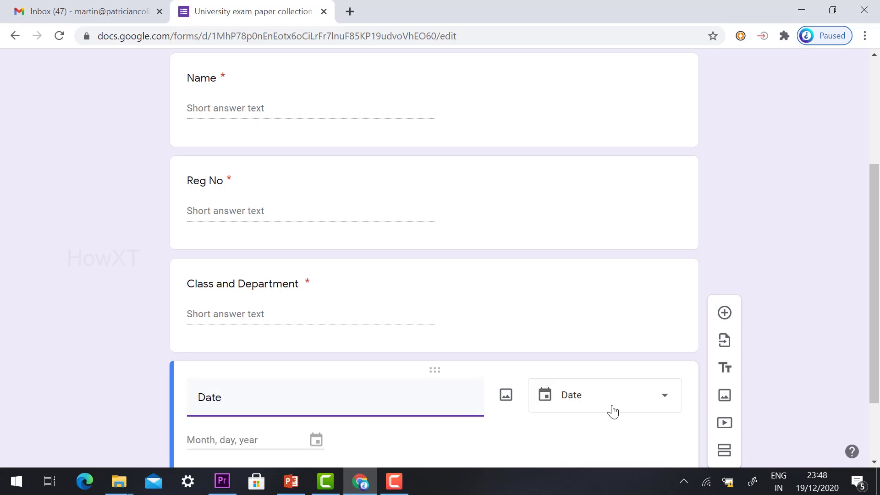
click(633, 401)
click(589, 422)
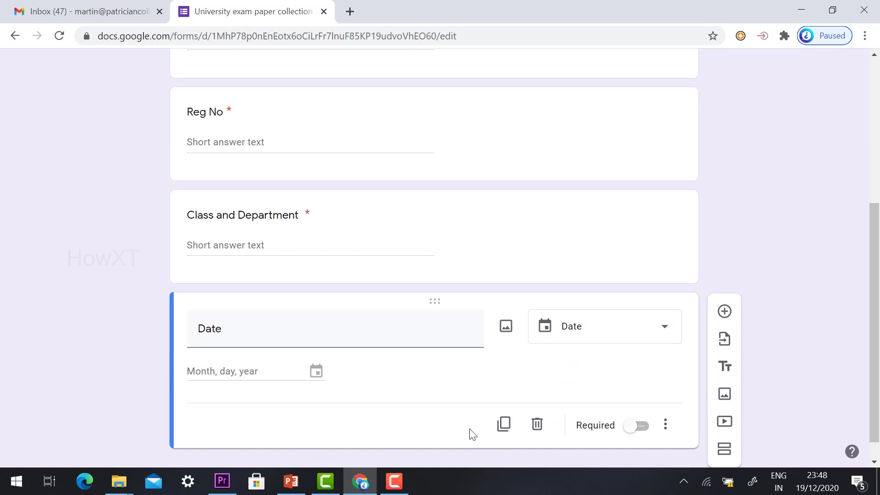
click(635, 426)
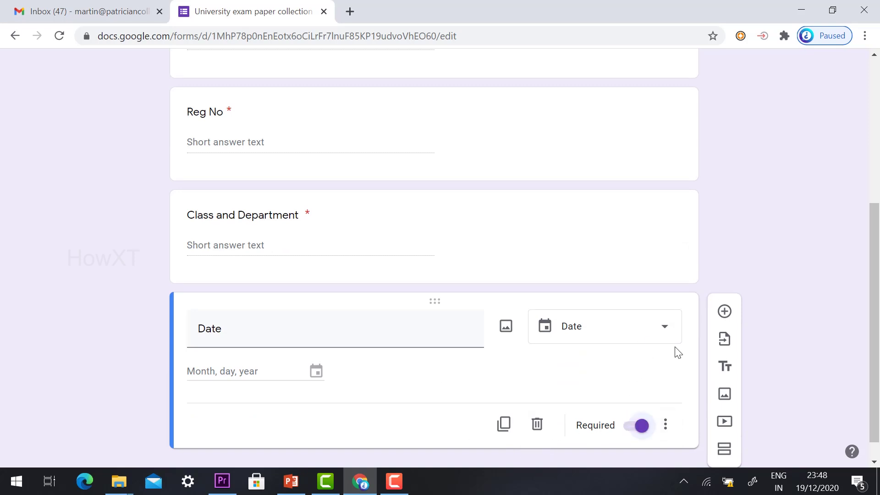
Step: Add a required multiple-choice 'Session' question with options Forenoon and Afternoon
click(723, 311)
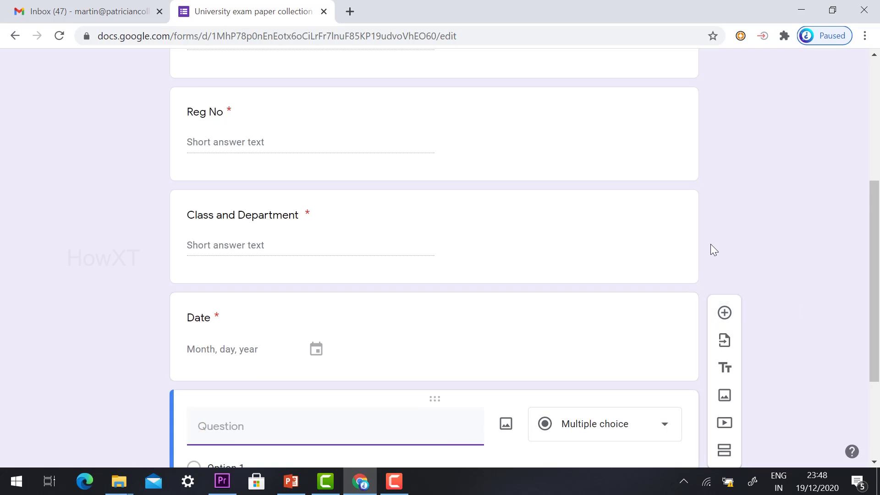
text(Session)
scroll(632, 310, down, 1)
scroll(631, 311, down, 2)
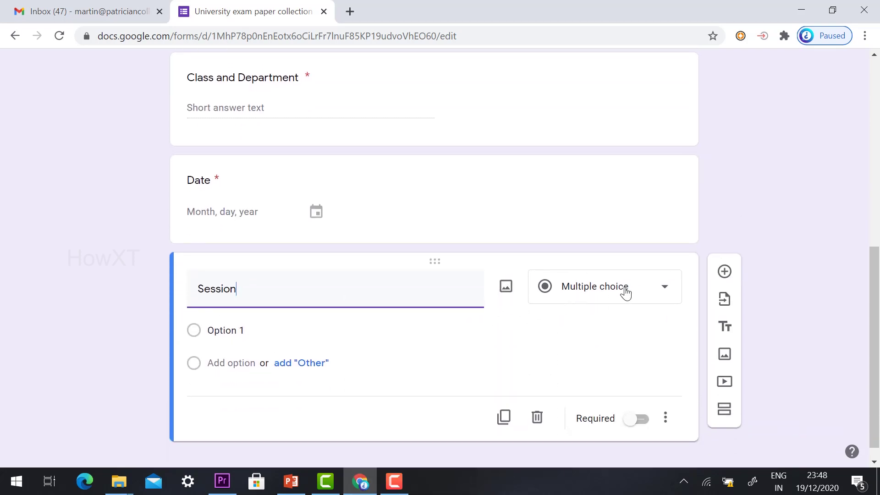
click(268, 335)
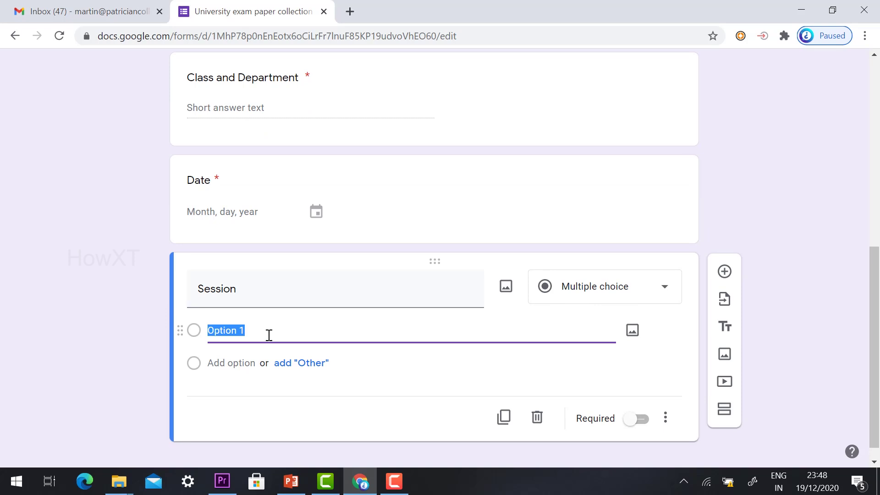
text(Forenoon)
click(240, 364)
text(Afternoon)
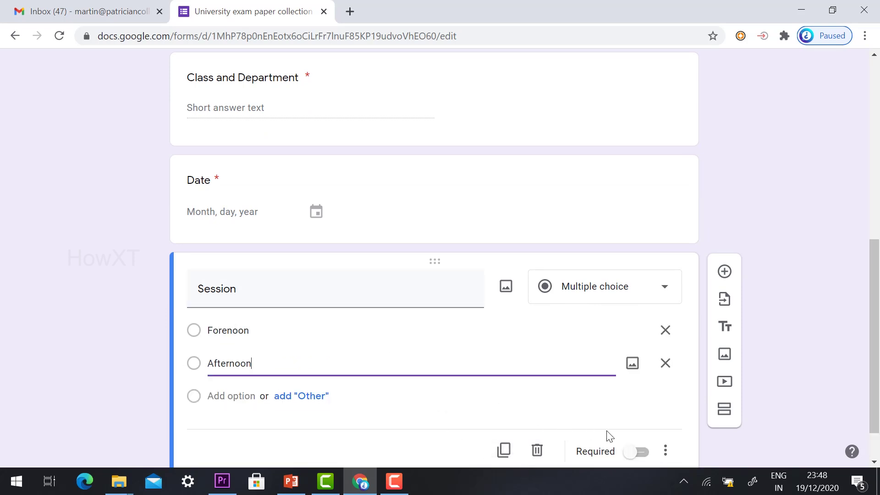
click(651, 453)
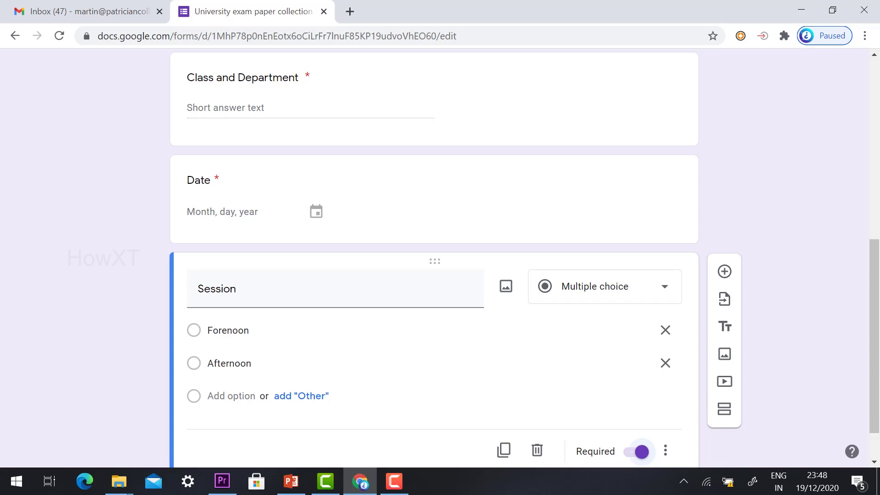
scroll(466, 330, up, 8)
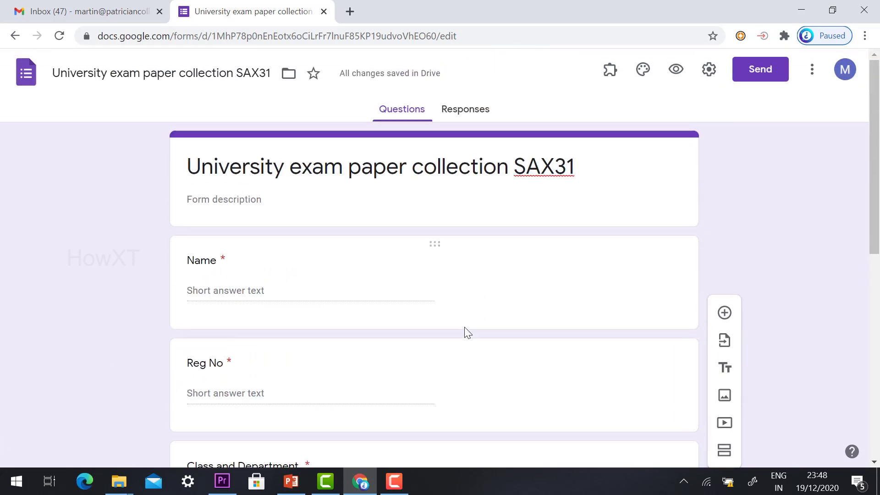
Step: Preview the form and try filling the Name, Reg No and Date fields
click(677, 70)
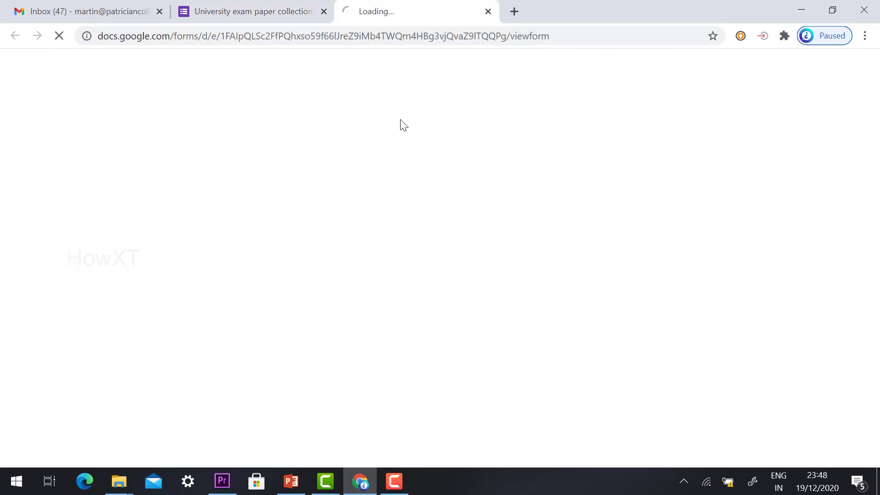
click(254, 217)
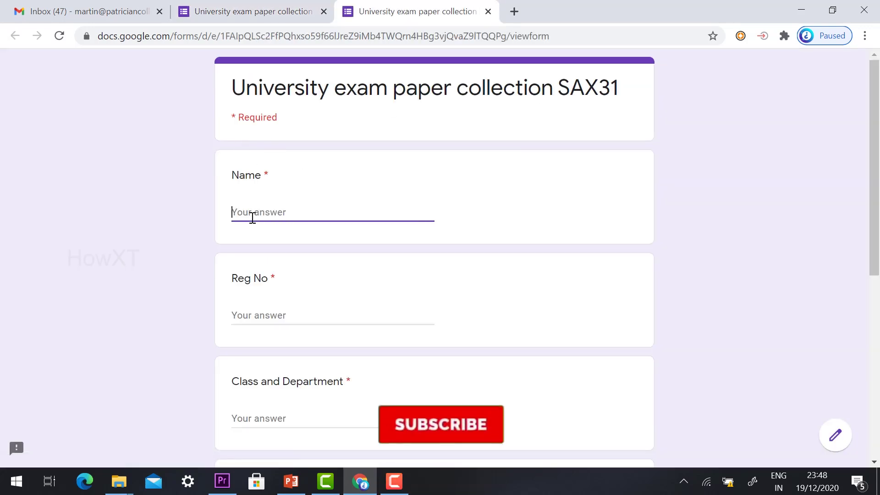
scroll(257, 242, down, 2)
click(259, 246)
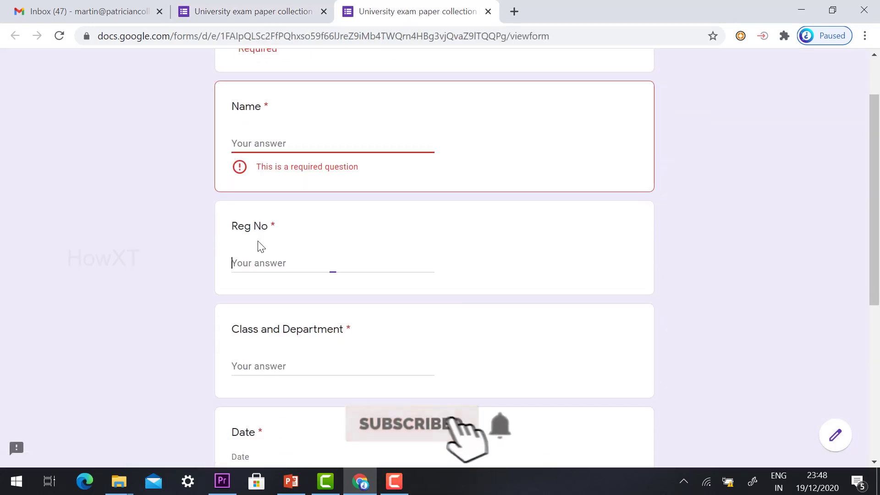
click(266, 353)
scroll(265, 304, down, 3)
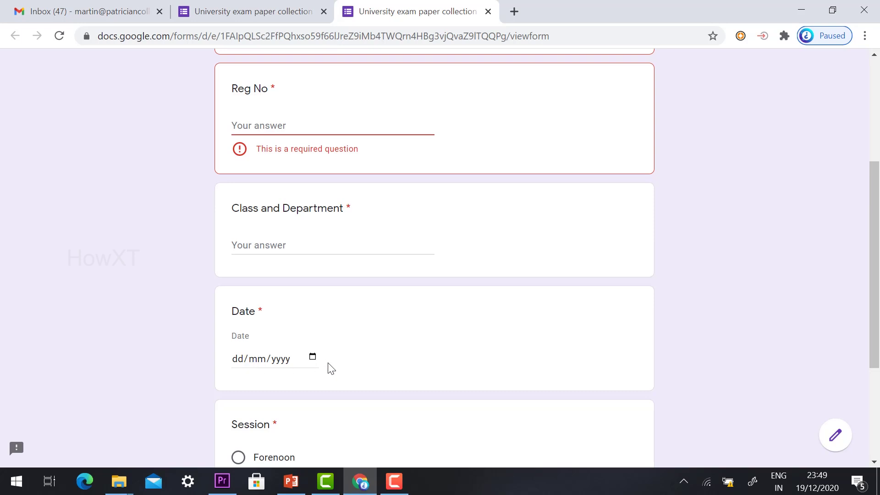
click(313, 358)
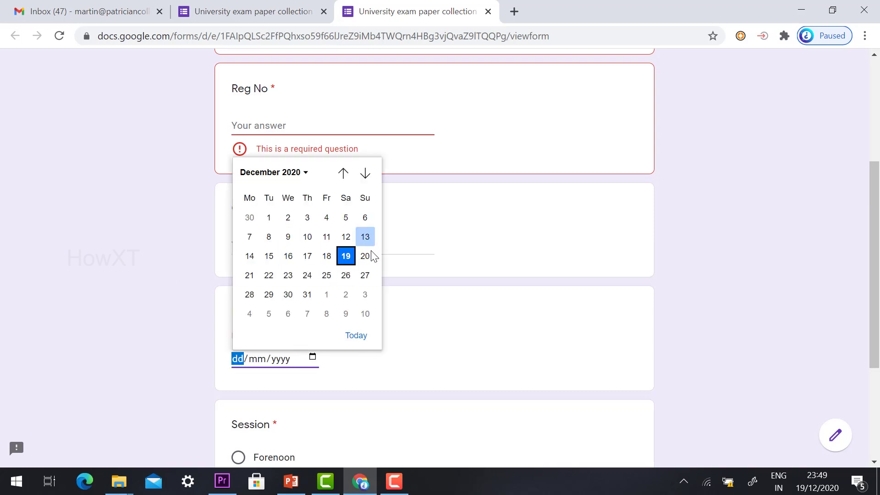
Step: Choose Forenoon as the session, then close the preview tab without submitting
scroll(405, 281, down, 4)
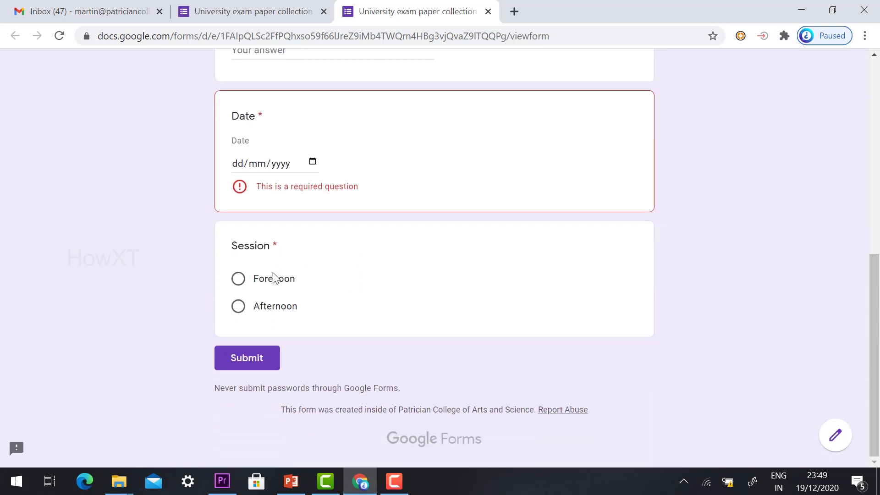
click(238, 279)
click(238, 306)
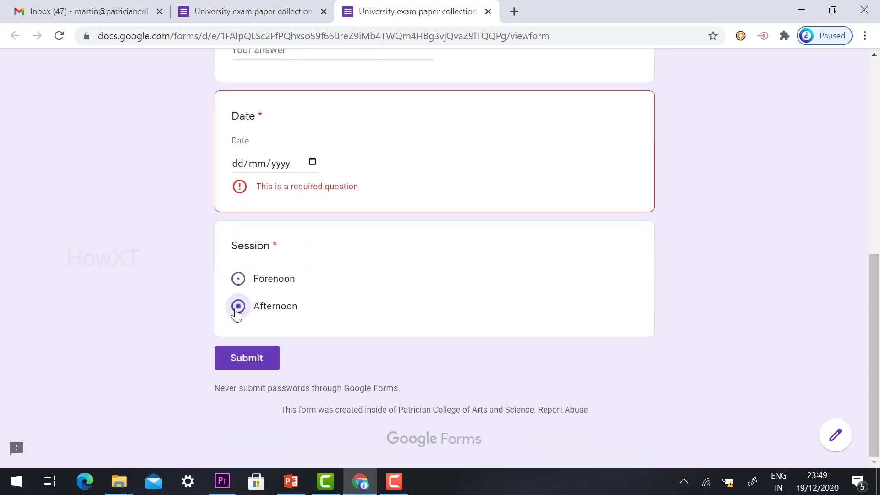
click(236, 281)
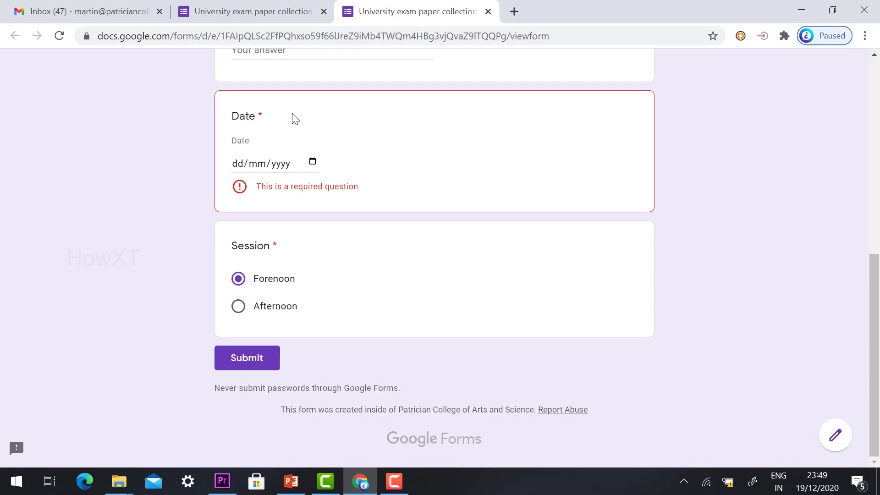
click(487, 12)
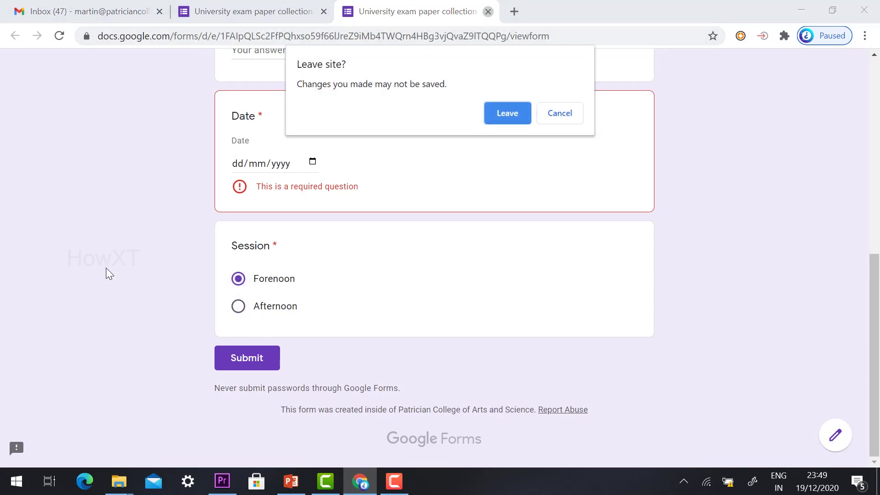
click(504, 113)
scroll(83, 268, down, 10)
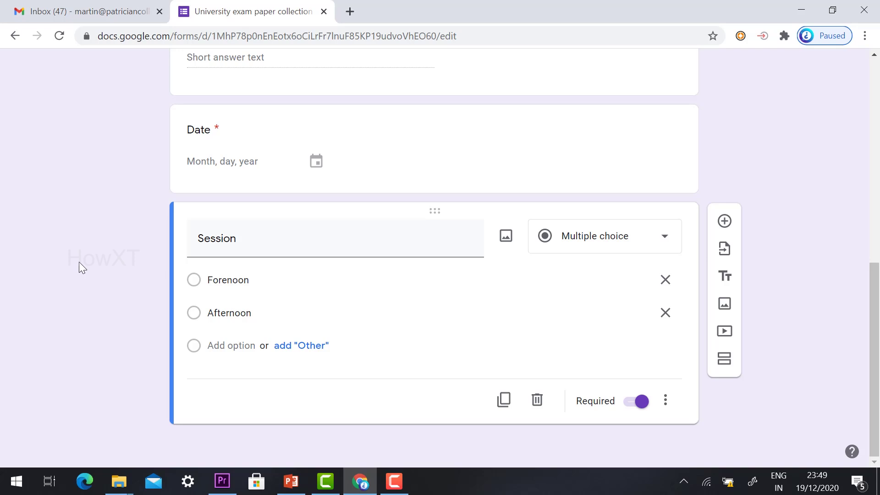
Step: Add a question titled 'Answer Script Attachment here', correcting the spelling of Attachment
click(725, 222)
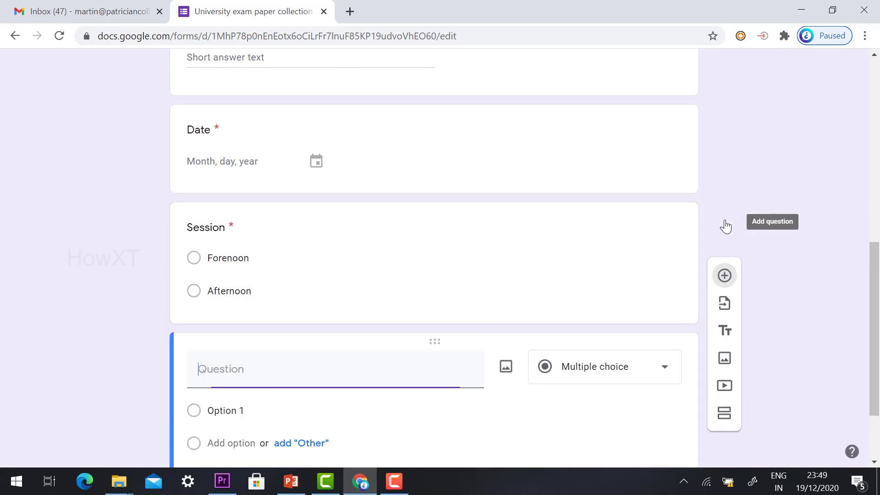
scroll(131, 350, down, 2)
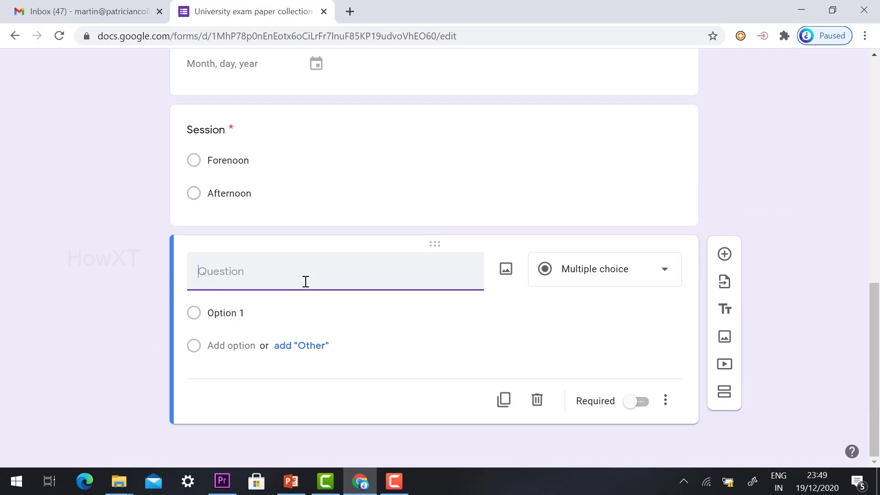
text(Answer Script Attachement)
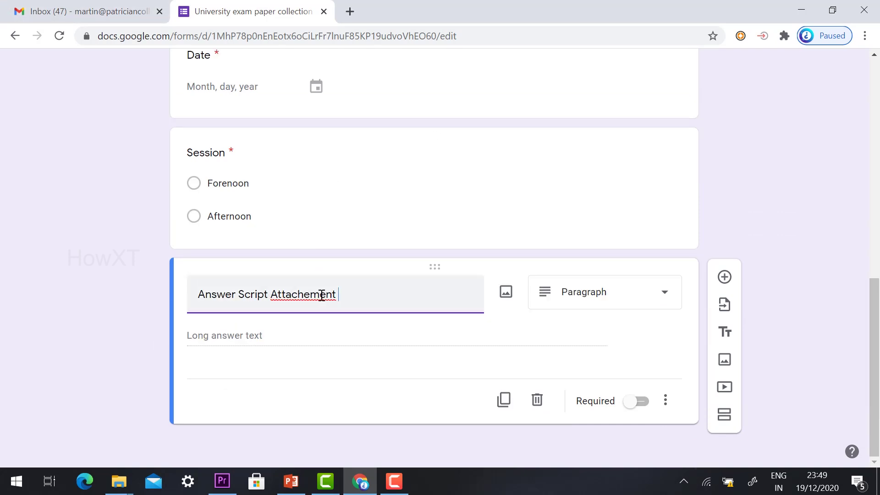
right_click(323, 296)
click(377, 96)
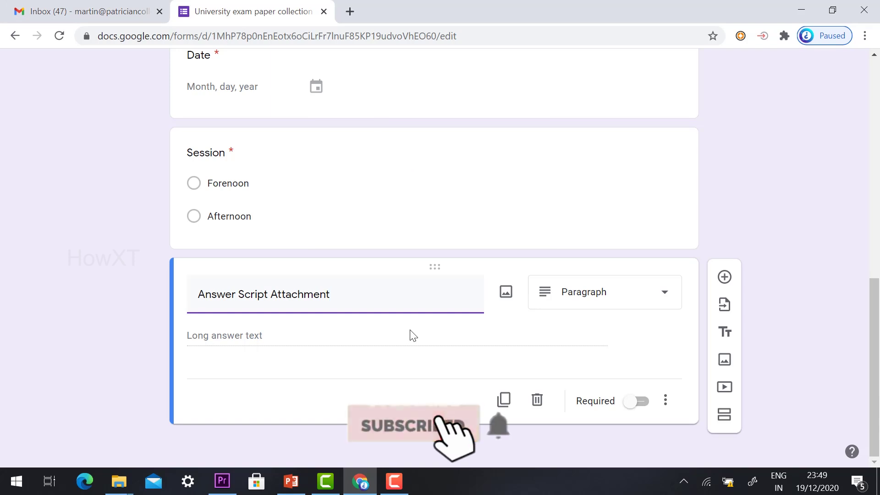
text(here)
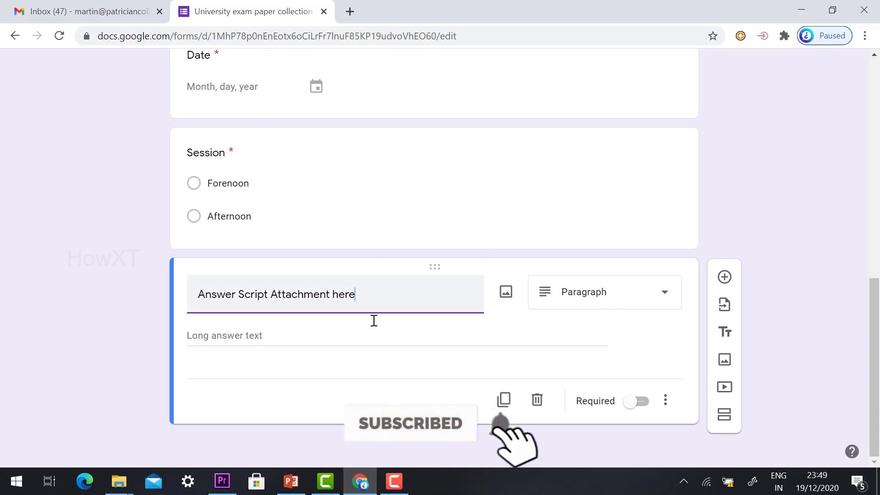
Step: Change the new question's type to File upload
click(611, 305)
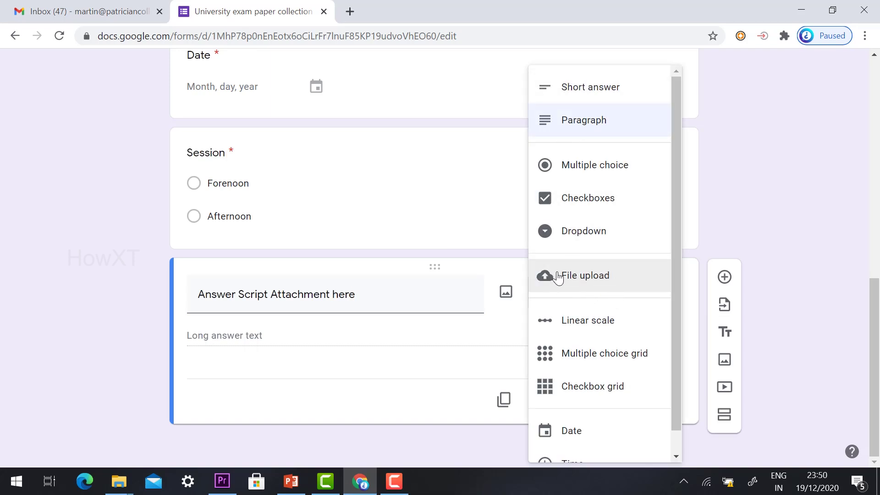
click(587, 278)
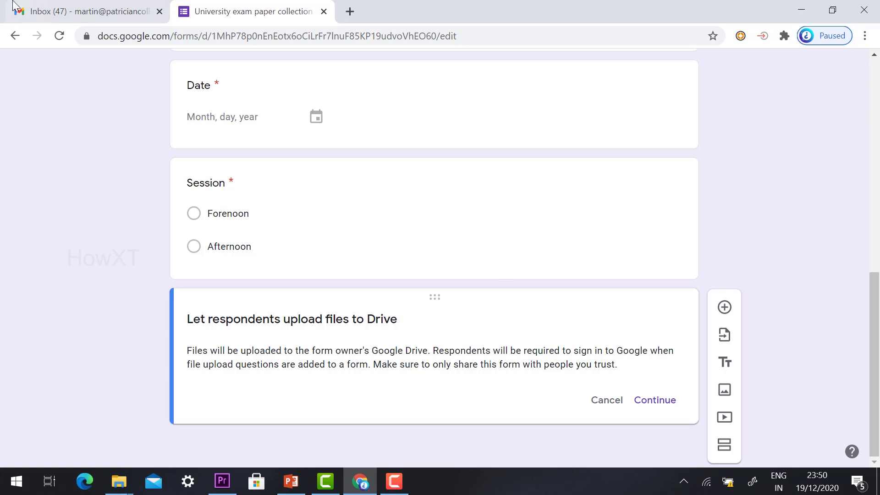
click(55, 10)
Step: Open Google Drive in a new tab from Gmail's apps grid
click(757, 73)
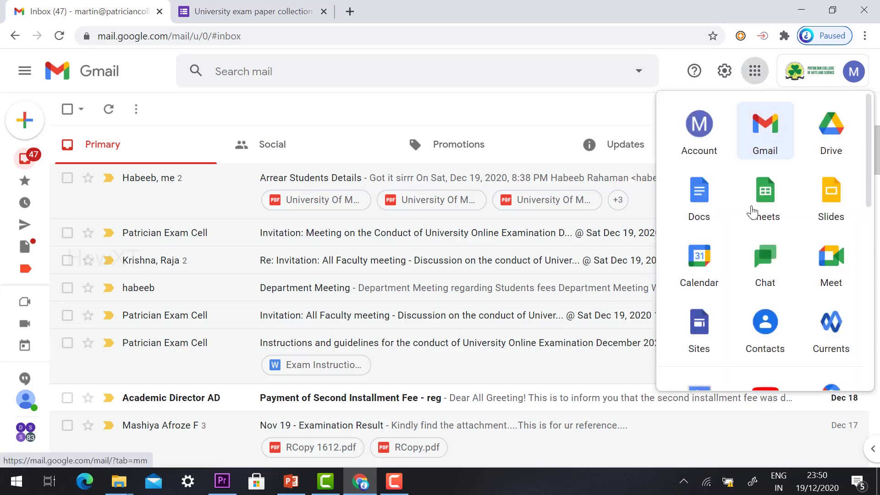
scroll(772, 210, down, 1)
scroll(797, 124, up, 1)
click(822, 133)
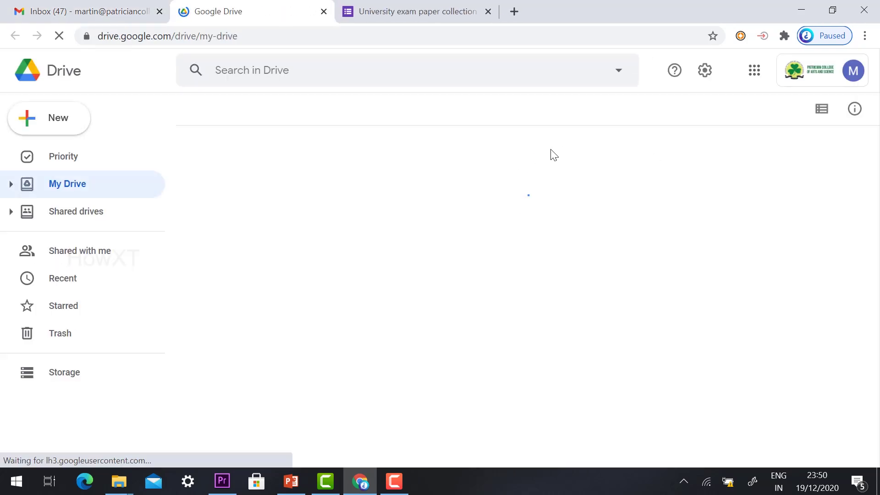
scroll(358, 243, down, 5)
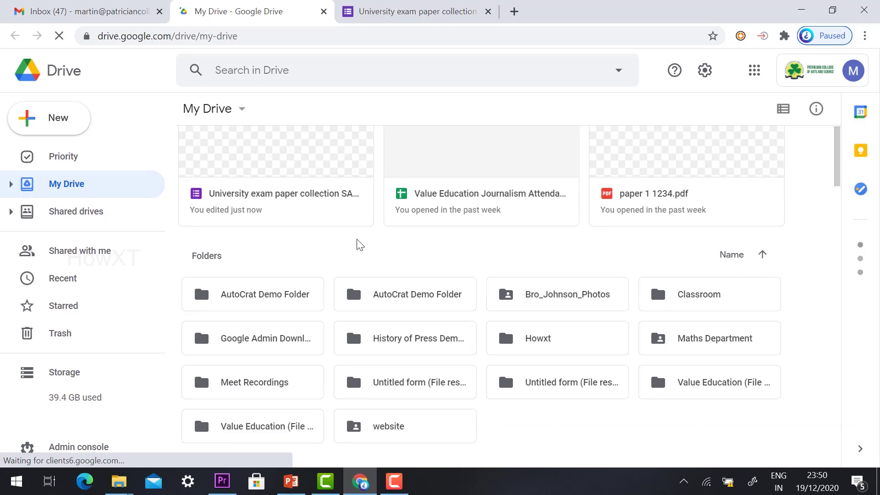
scroll(372, 238, up, 2)
scroll(373, 238, up, 1)
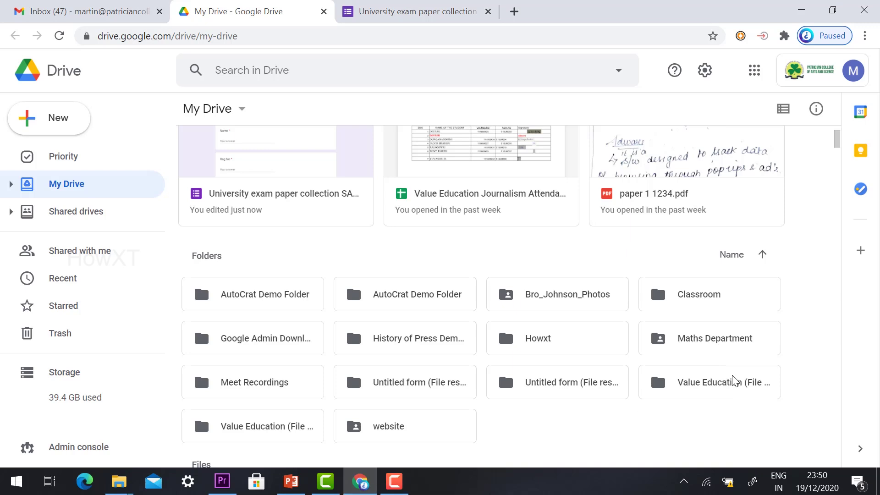
Step: Open Value Education (File responses) and its 'Explain About Universal Values?' subfolder, then return to the form
double_click(698, 386)
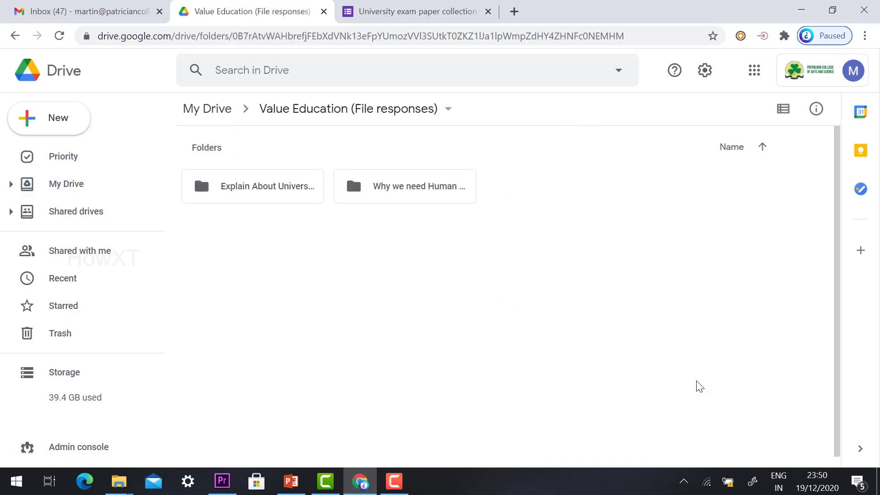
double_click(263, 197)
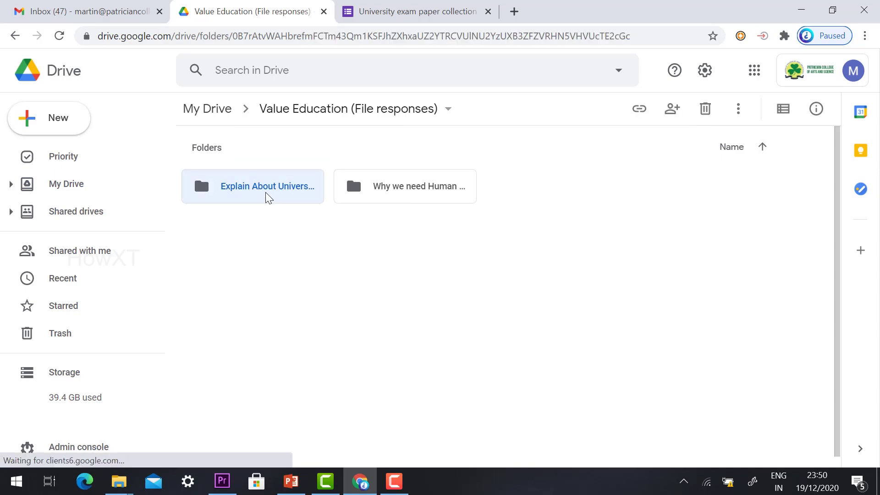
scroll(609, 260, down, 18)
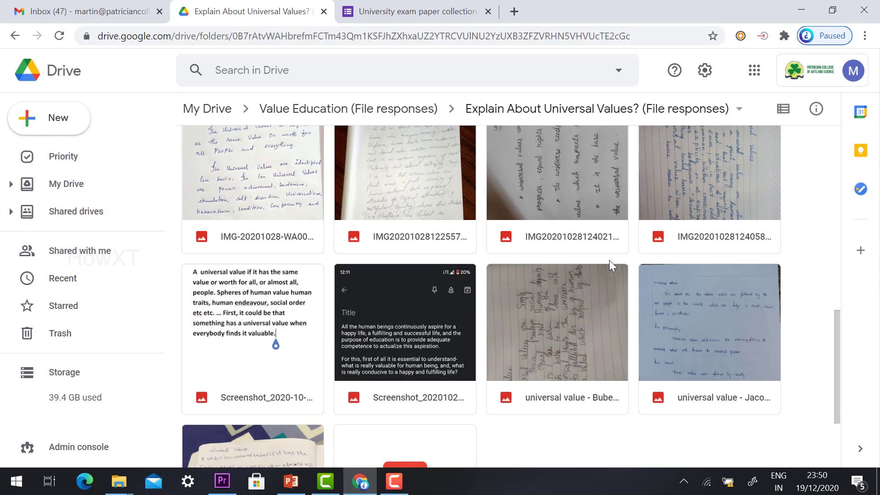
scroll(609, 260, up, 12)
scroll(592, 256, up, 6)
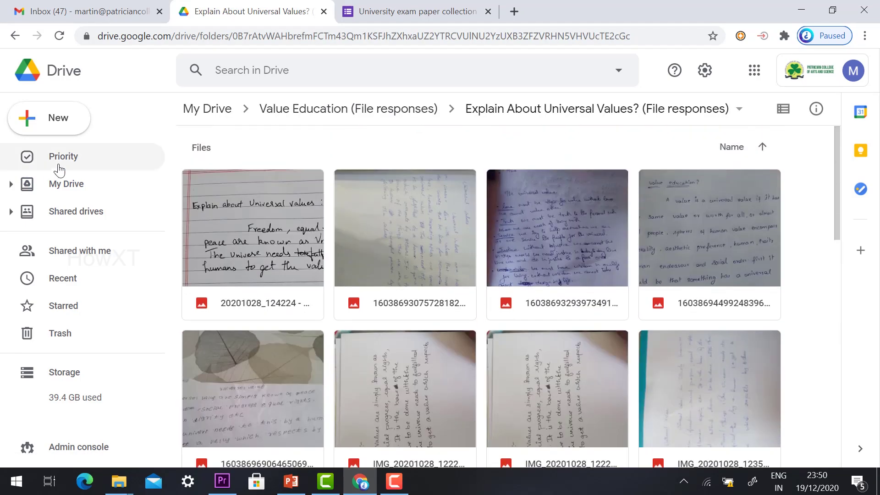
click(411, 11)
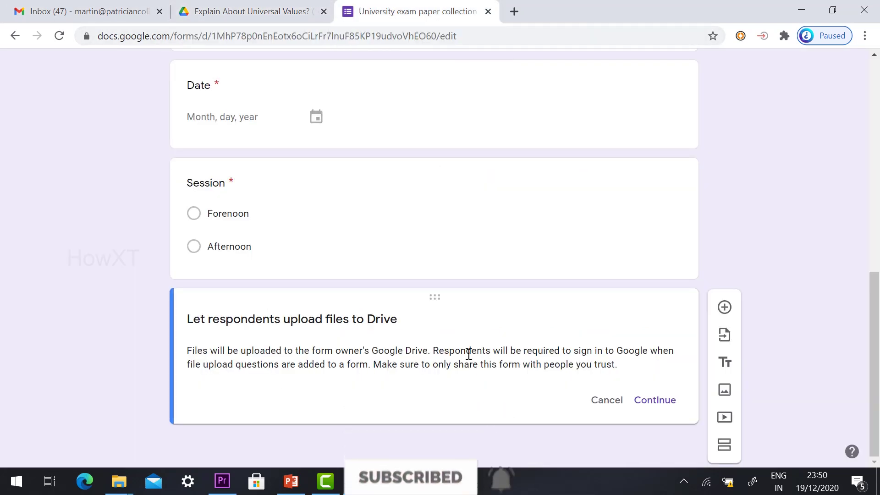
Step: Allow Drive uploads so the question becomes a File upload of 1 file up to 10 MB
click(658, 404)
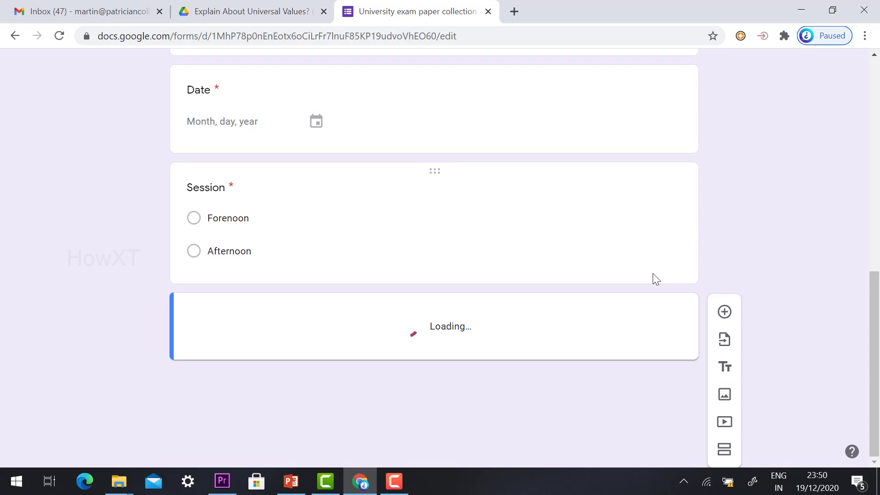
scroll(653, 273, up, 10)
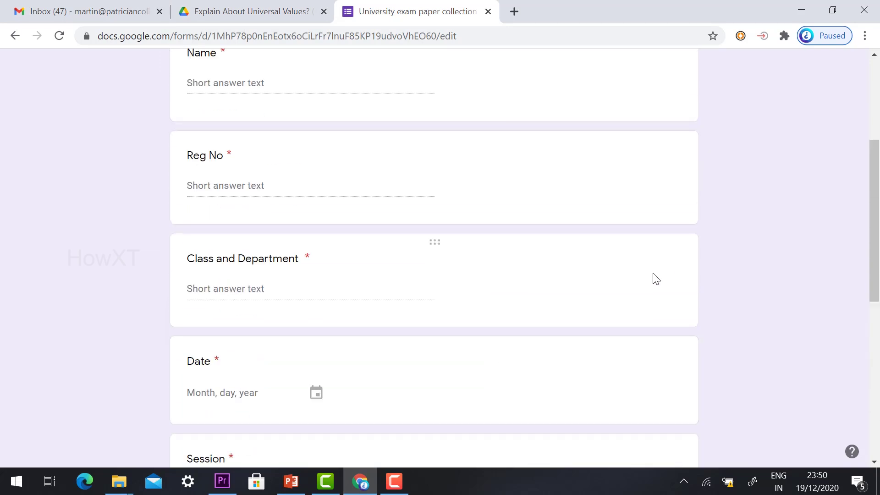
scroll(473, 341, down, 10)
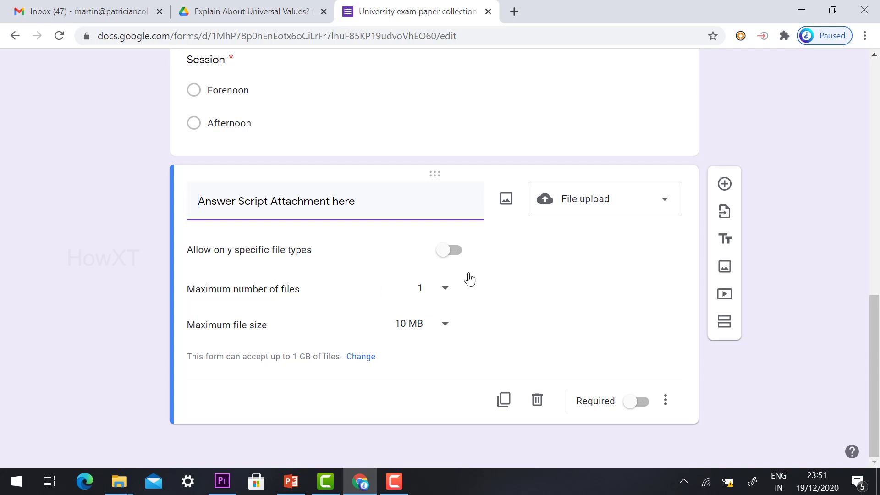
Step: Restrict the Answer Script Attachment upload to PDF files only
click(441, 253)
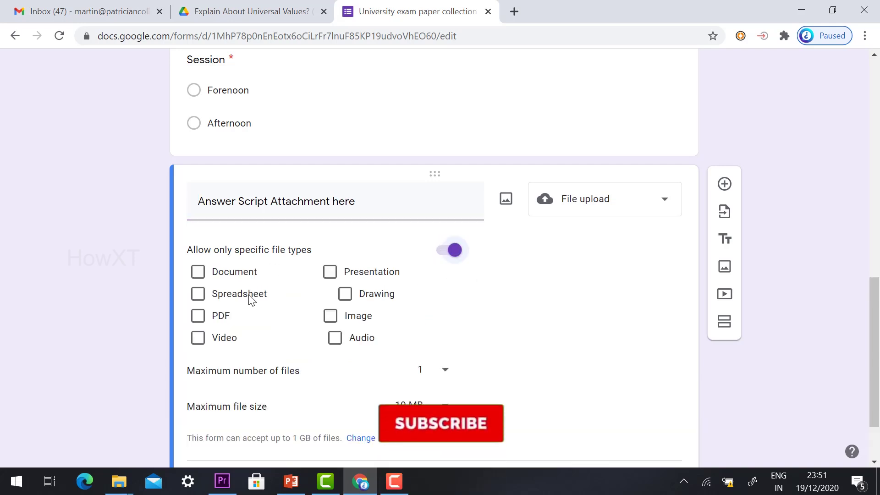
click(198, 316)
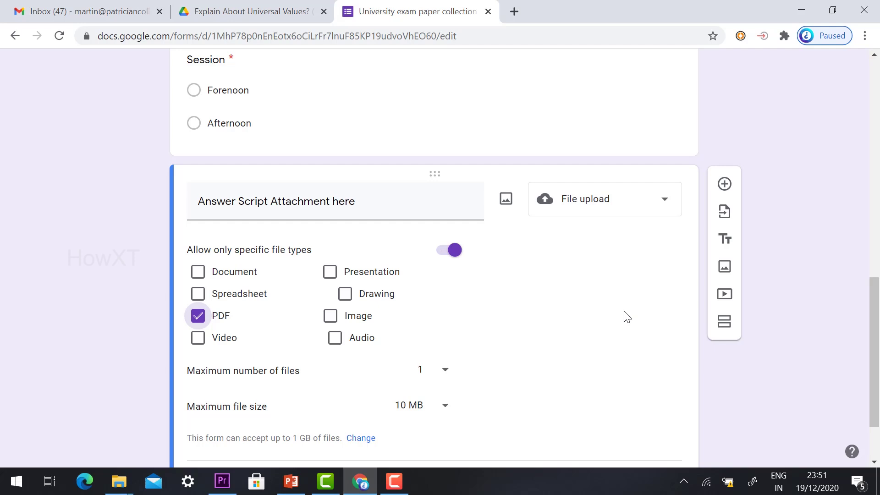
scroll(628, 317, down, 1)
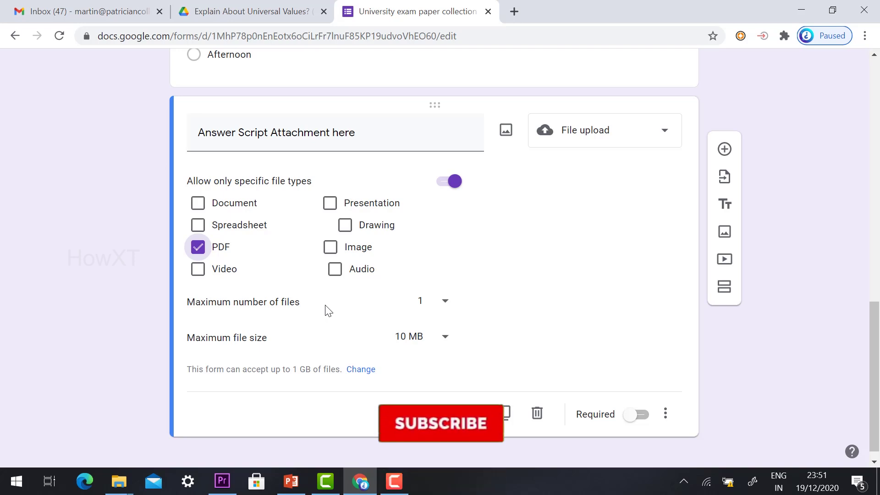
click(423, 304)
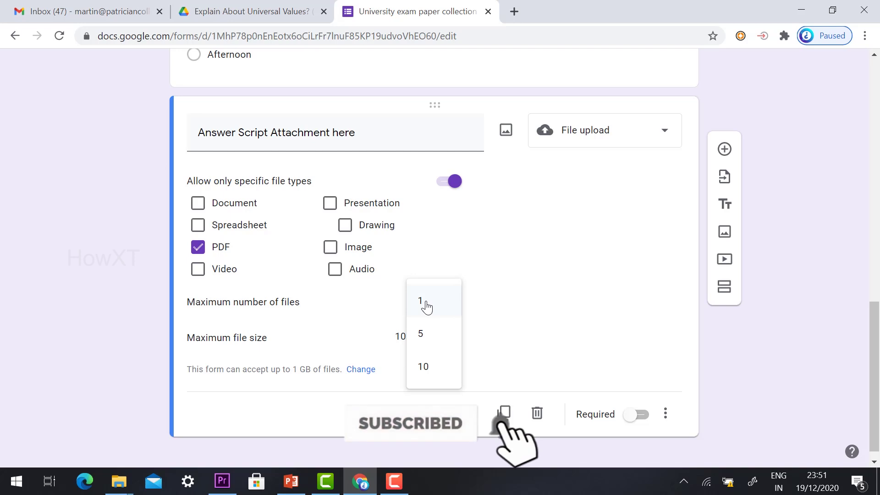
Step: Set the upload limits to a maximum of 5 files, each at most 1 GB
click(422, 342)
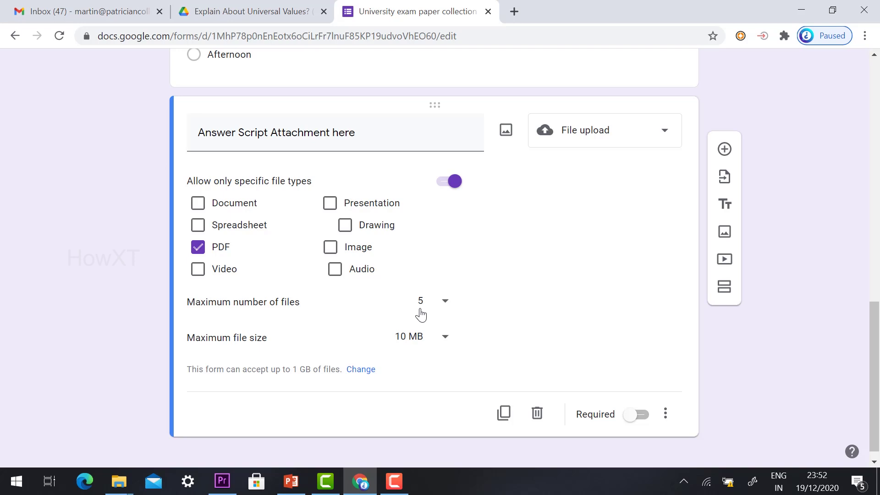
click(420, 315)
click(420, 308)
click(426, 338)
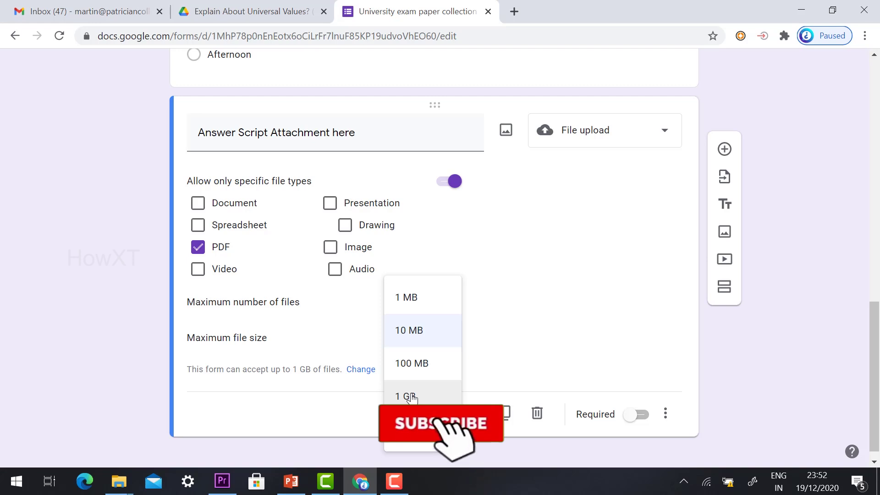
click(412, 397)
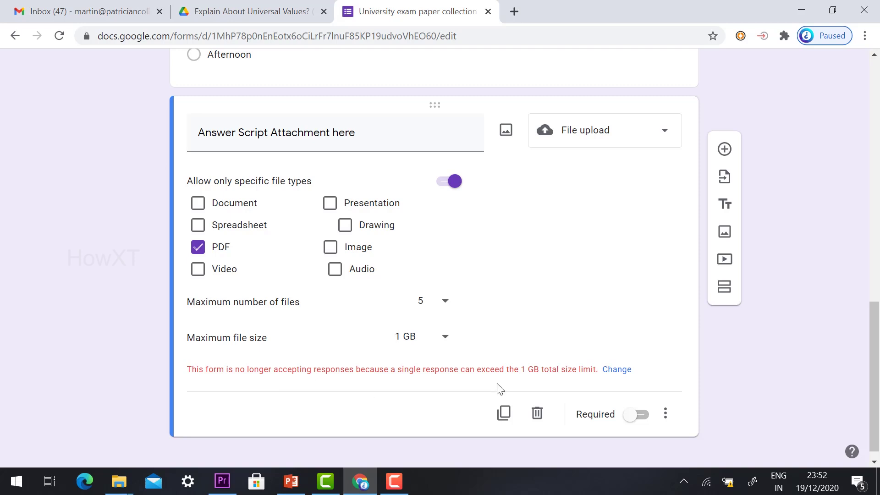
click(618, 370)
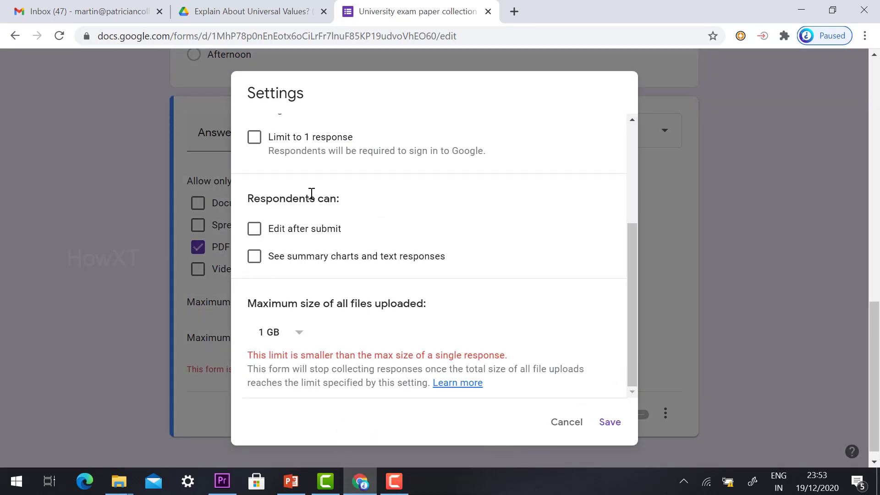
Step: Limit the form to 1 response and raise the total upload size to 1 TB, then save
click(255, 139)
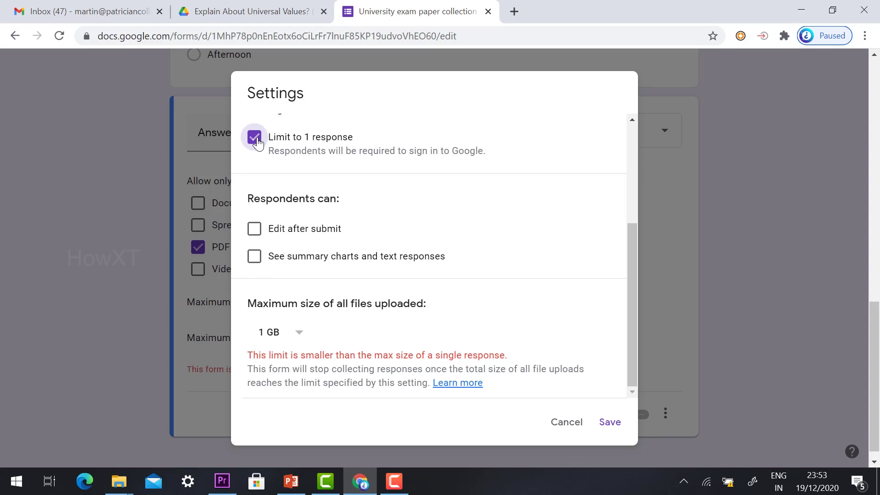
scroll(281, 312, down, 1)
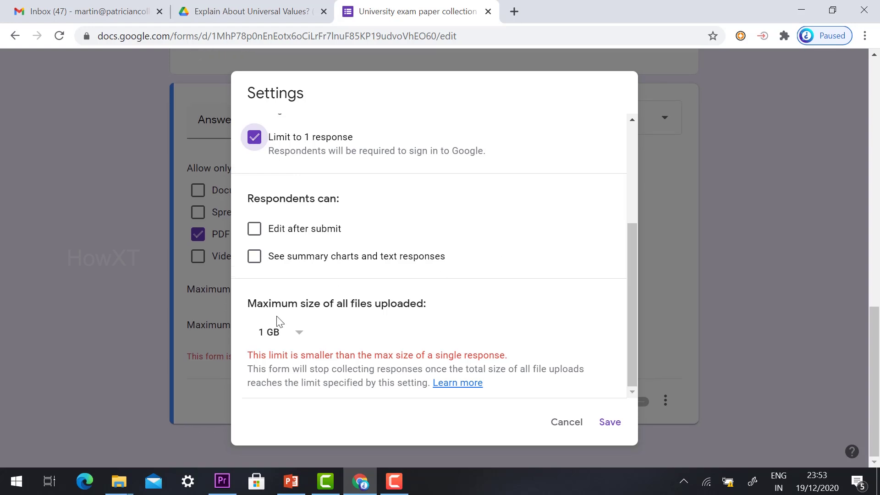
click(296, 336)
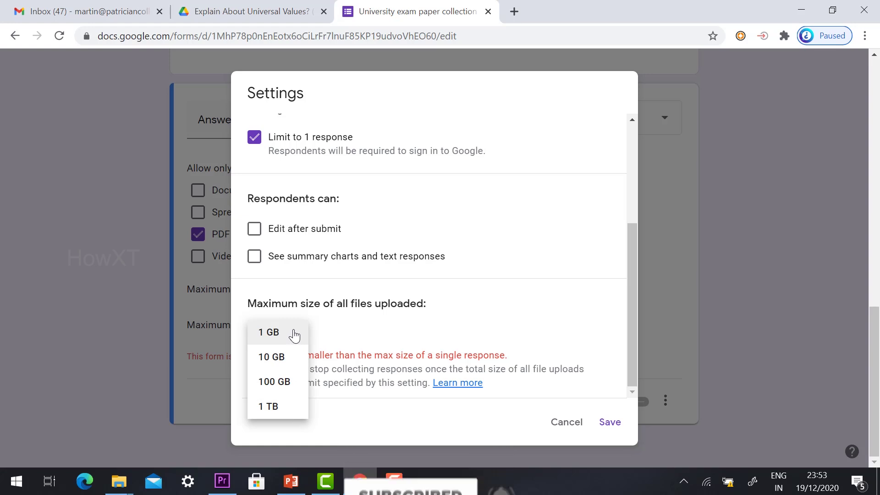
click(271, 408)
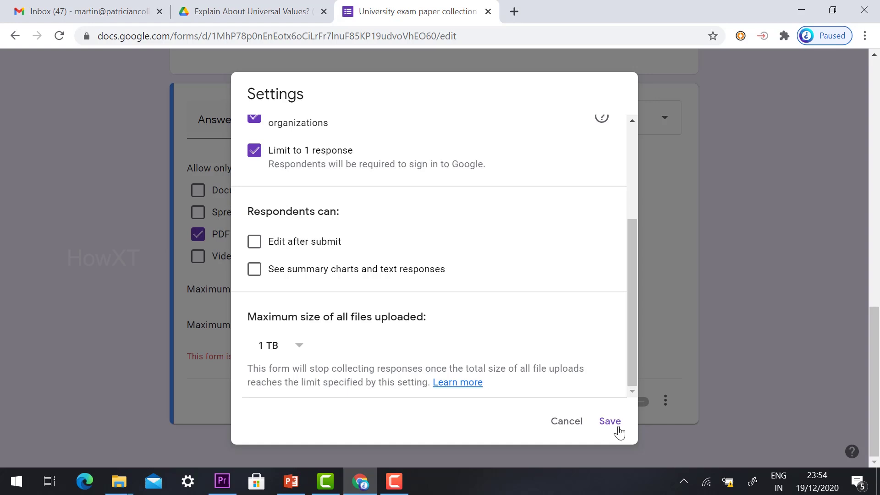
click(275, 345)
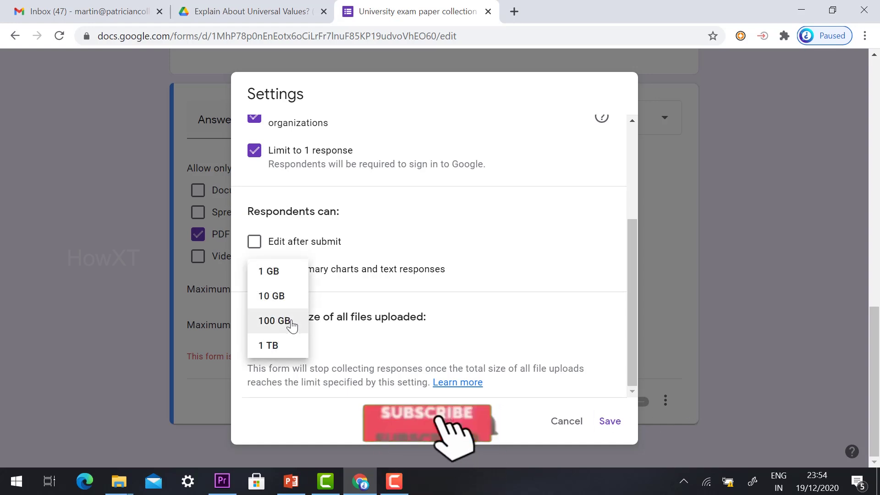
click(274, 351)
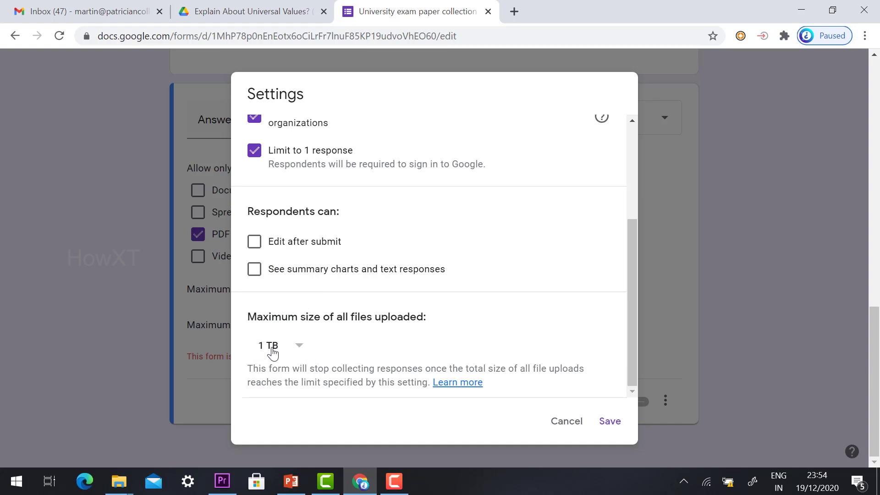
click(608, 423)
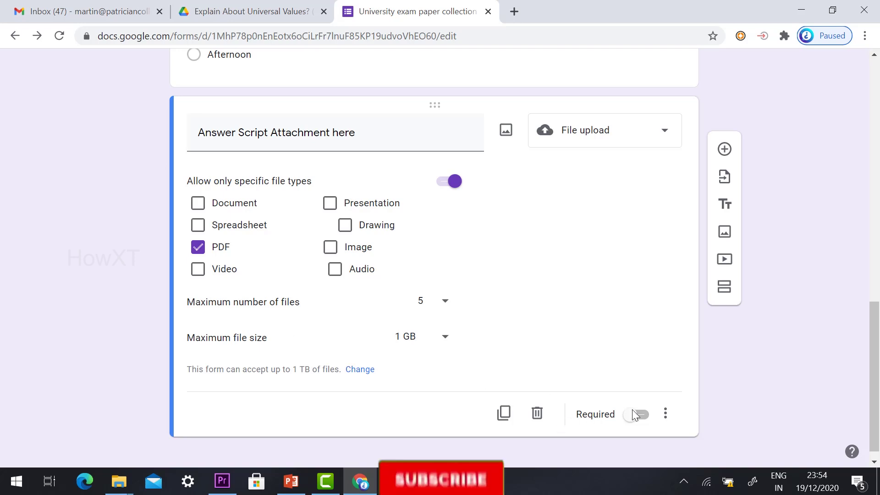
Step: Make the Answer Script Attachment PDF upload question (5 files, up to 1 GB) required
click(637, 421)
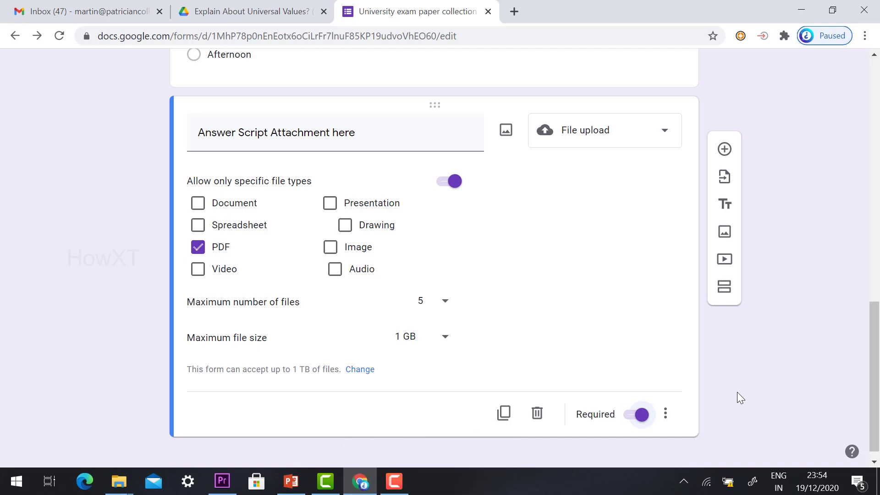
scroll(737, 392, up, 15)
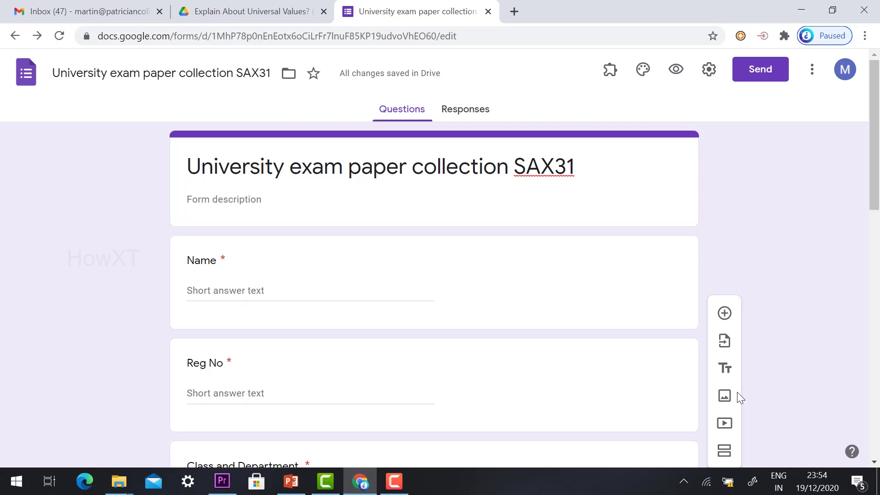
scroll(566, 229, down, 15)
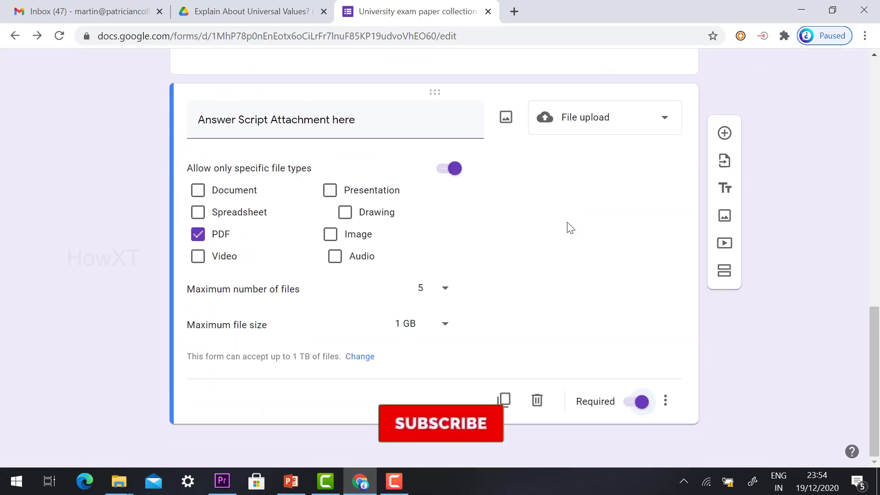
scroll(568, 226, up, 15)
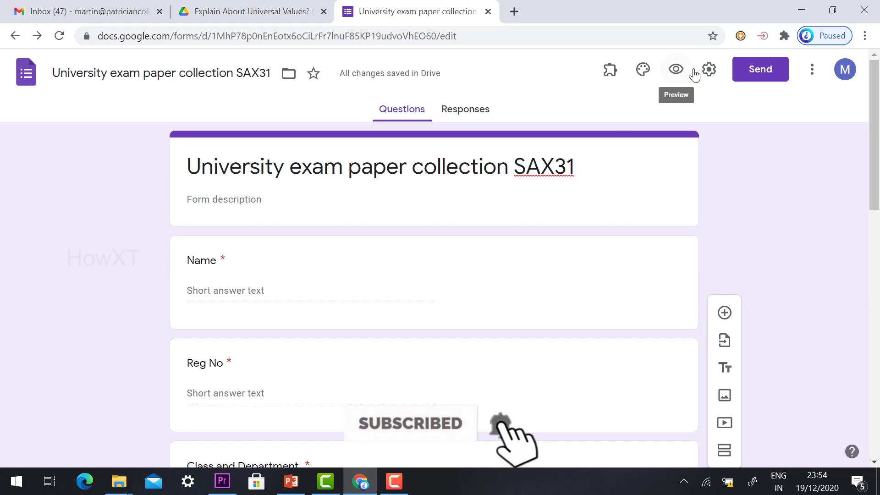
Step: In Settings, turn on email collection and remove the restriction to the college's users
click(709, 70)
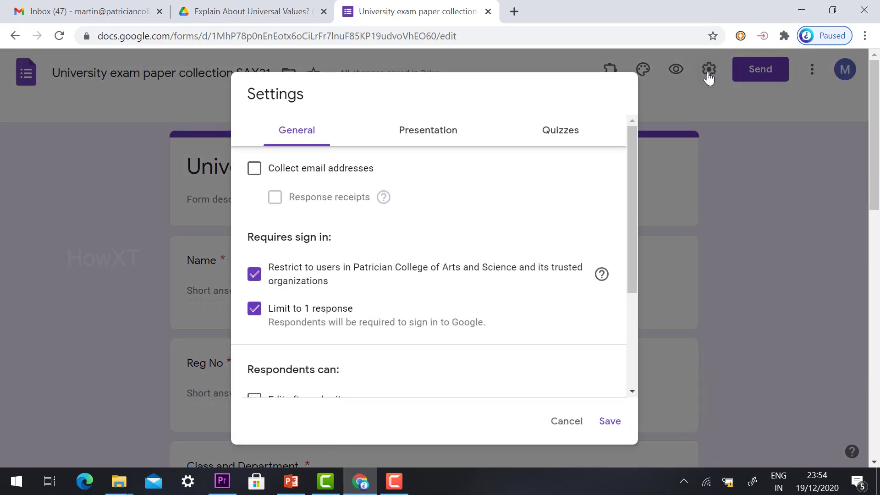
click(255, 171)
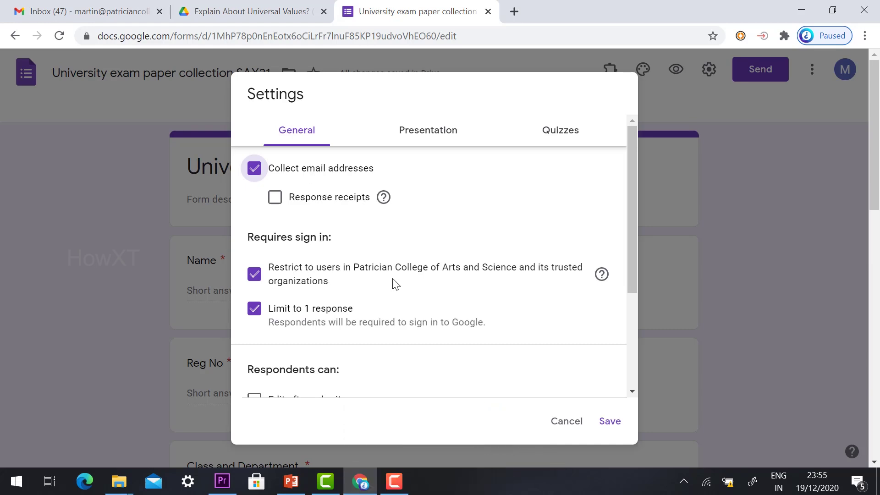
click(256, 276)
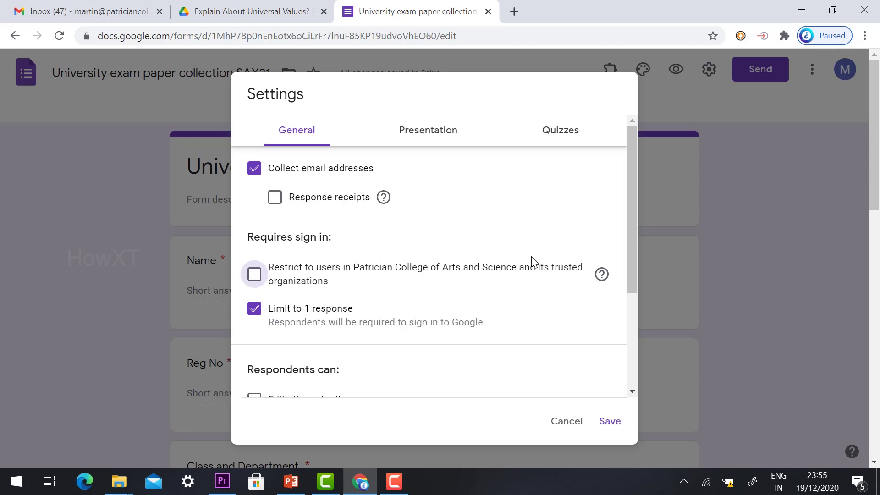
scroll(533, 261, down, 1)
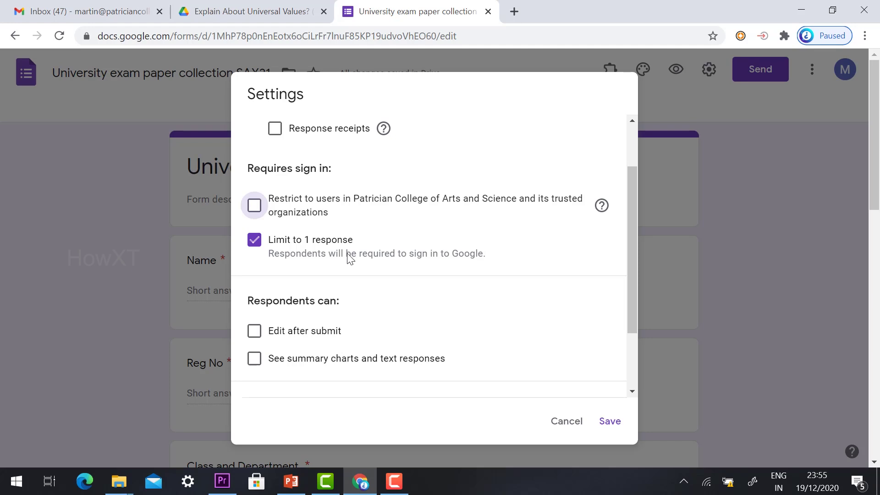
scroll(401, 268, down, 1)
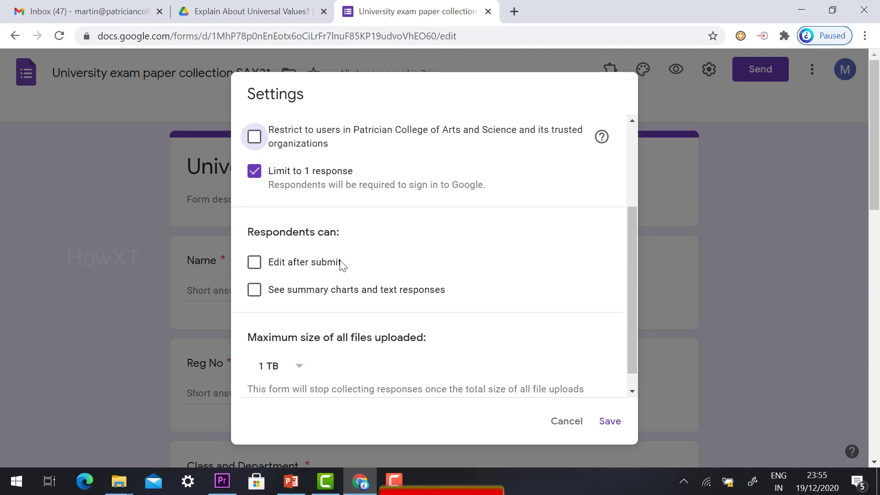
scroll(373, 307, down, 1)
scroll(402, 287, up, 4)
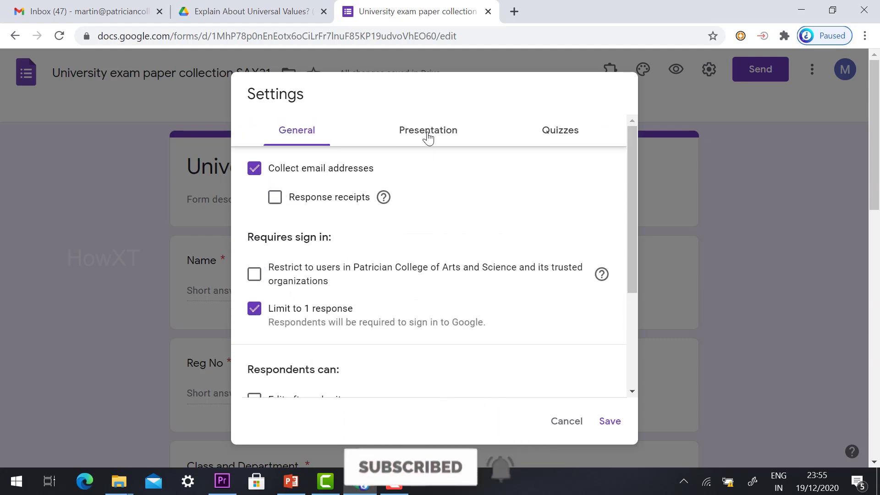
Step: Glance at the Presentation and Quizzes settings, then save the email collection settings
click(427, 134)
click(554, 146)
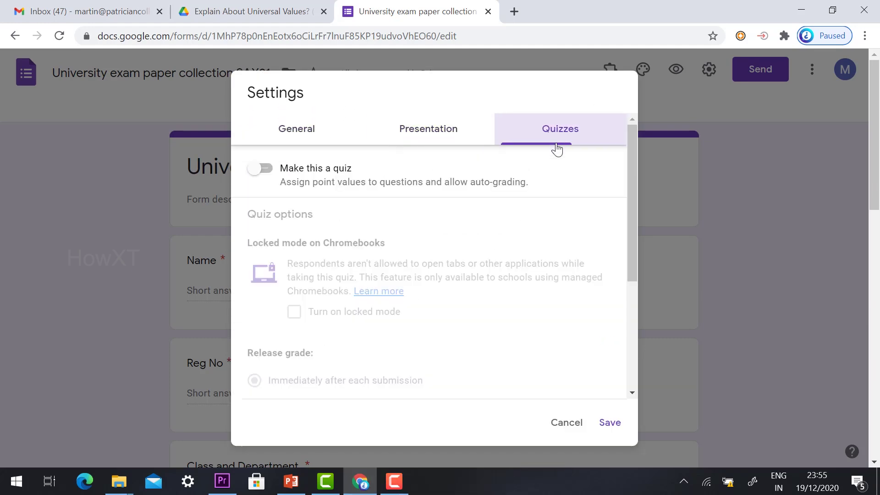
click(287, 136)
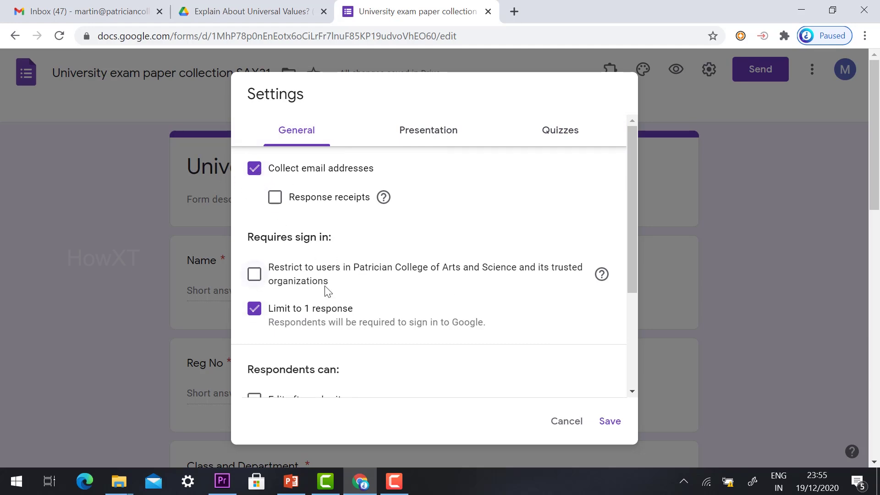
click(613, 422)
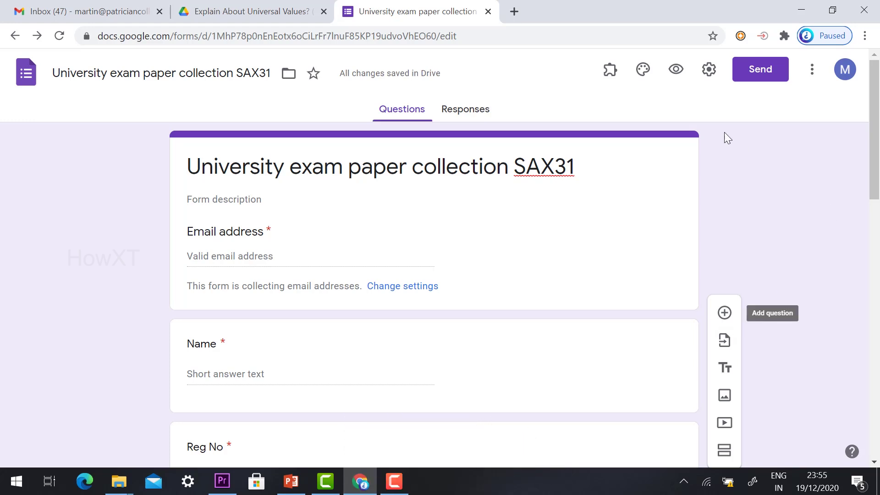
Step: Change the form's theme colour to teal
click(651, 73)
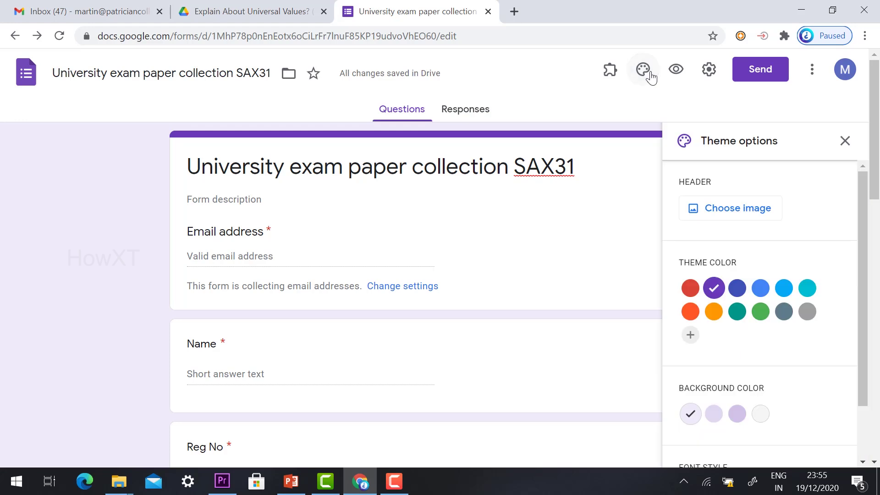
click(739, 250)
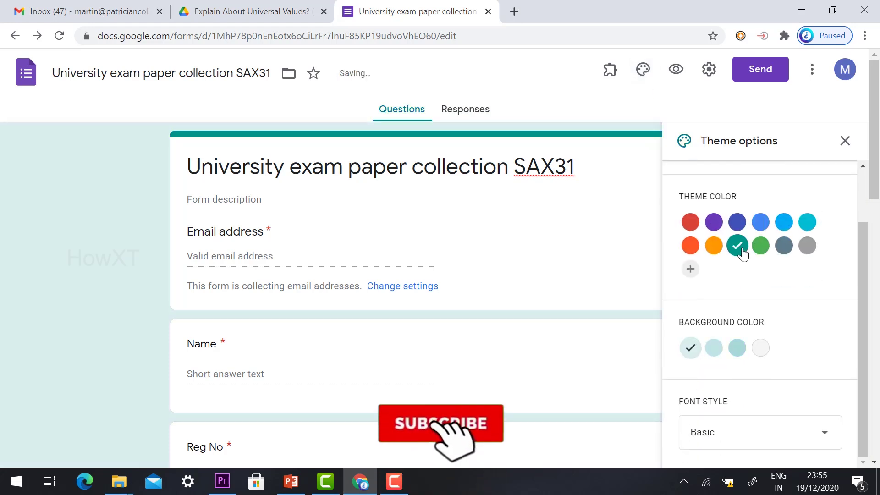
scroll(743, 257, down, 2)
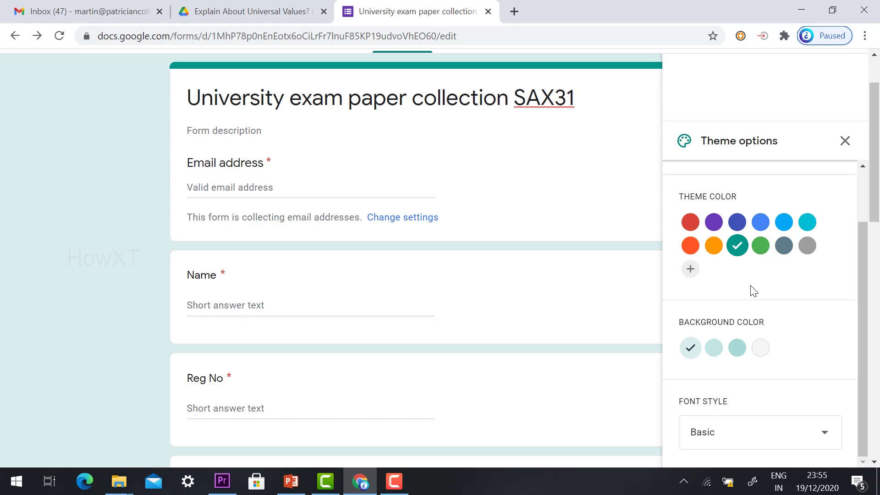
scroll(755, 293, down, 3)
scroll(756, 349, up, 5)
Step: Insert the open-book image from Themes as the form header and close the theme options
click(738, 216)
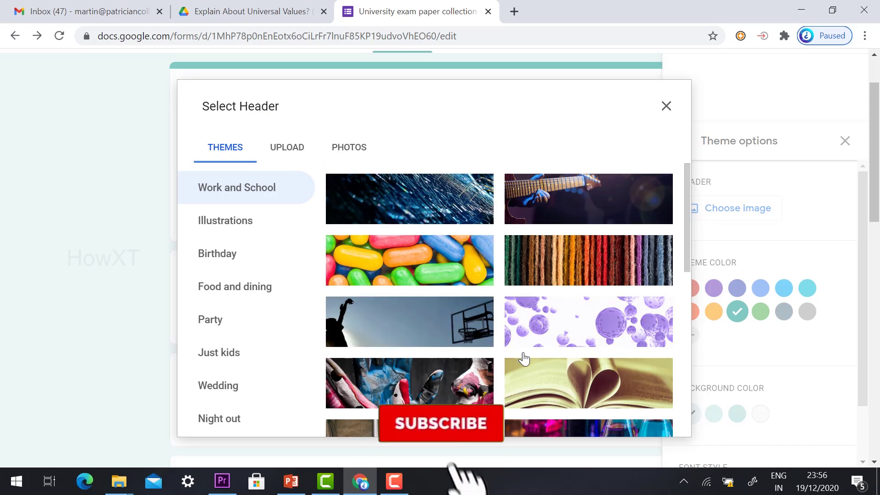
click(556, 391)
click(660, 418)
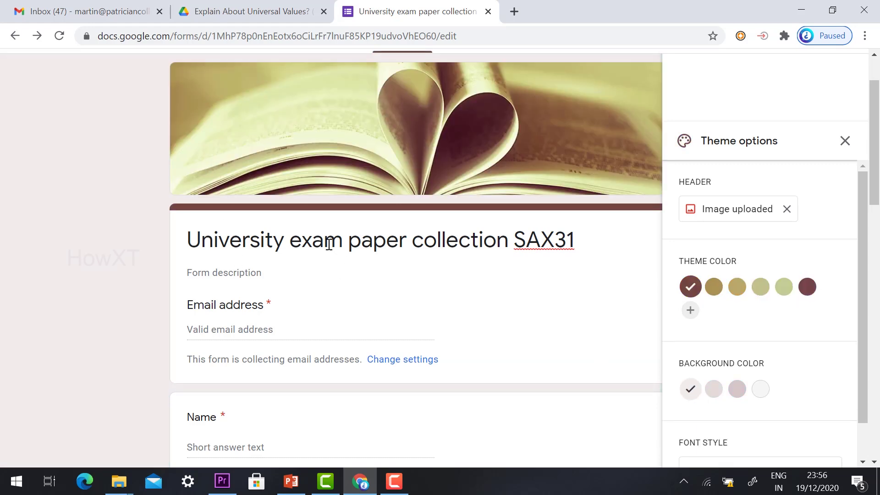
click(845, 141)
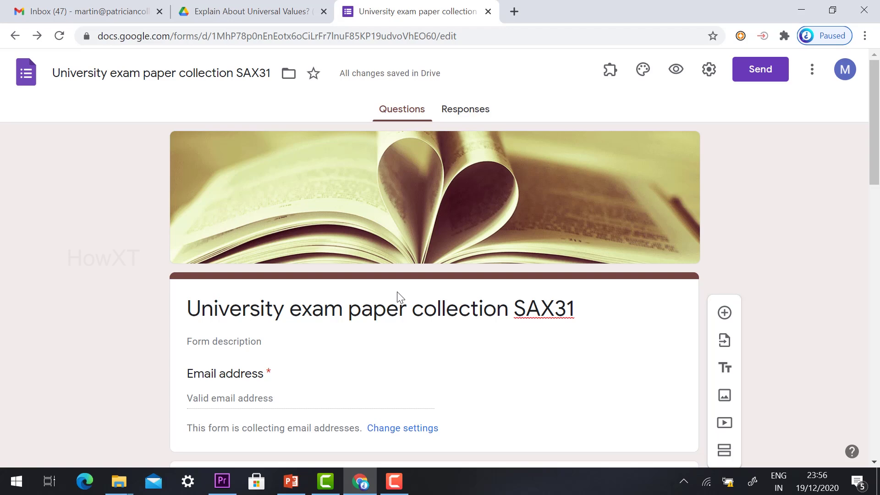
click(750, 71)
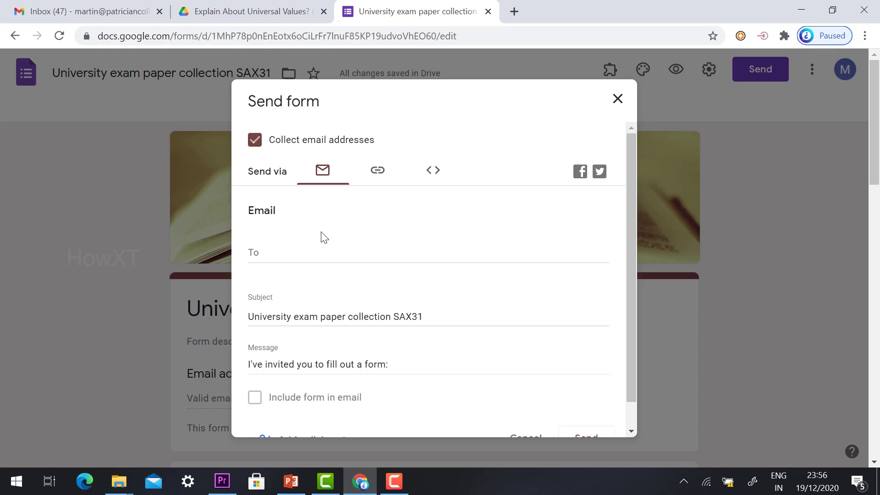
Step: Copy the form's shortened share link and load it in a new incognito window
click(379, 179)
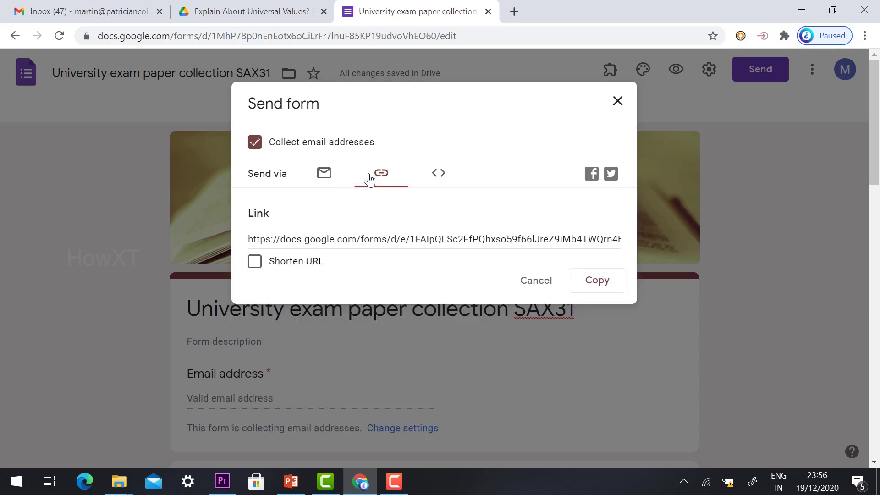
click(257, 270)
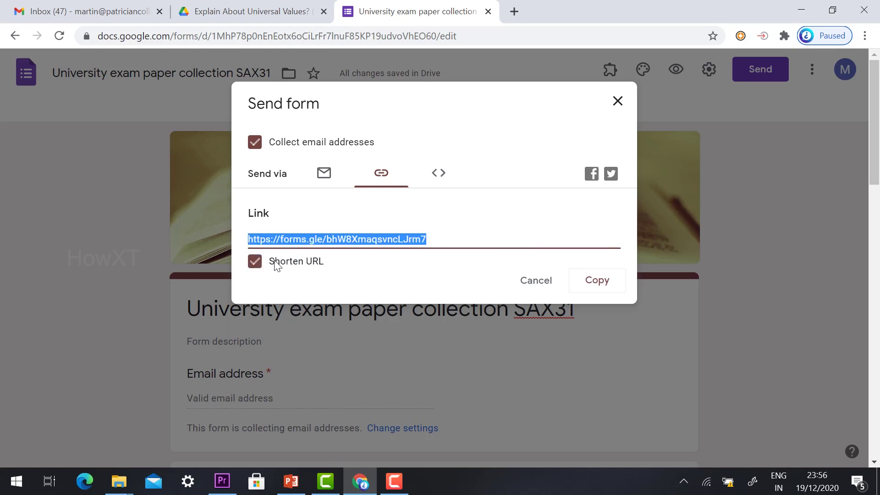
click(598, 285)
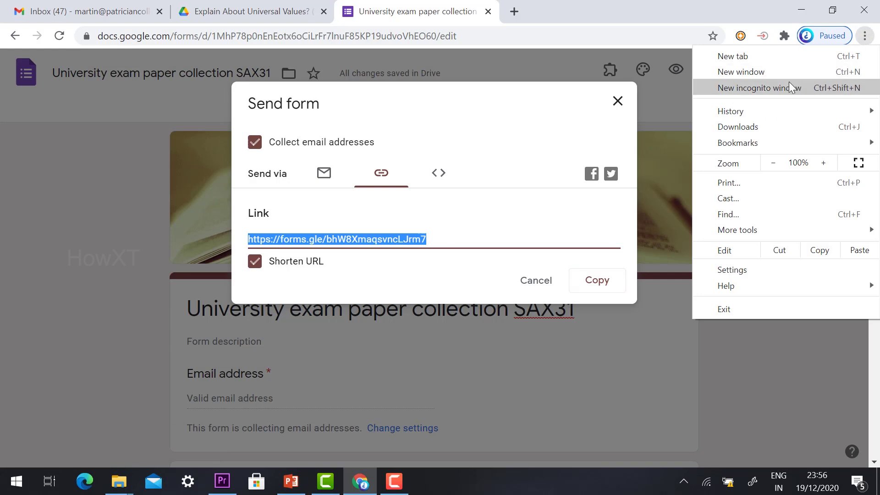
click(793, 87)
key(ctrl+v)
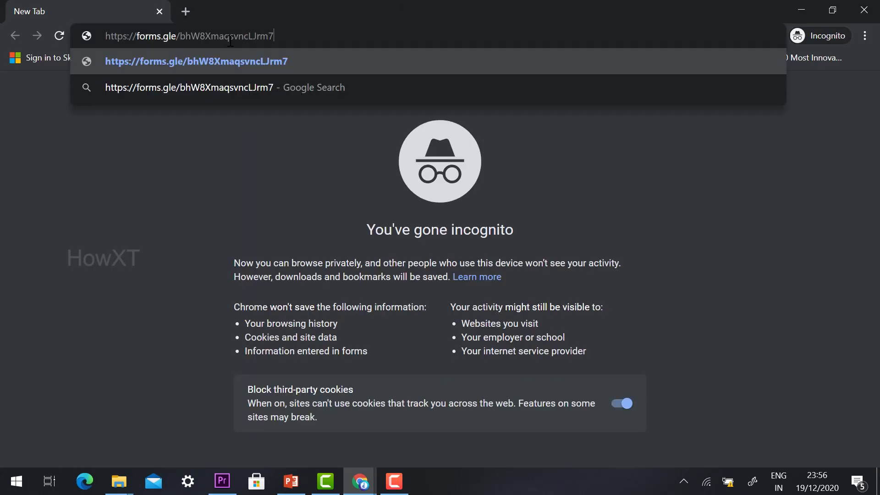
key(Return)
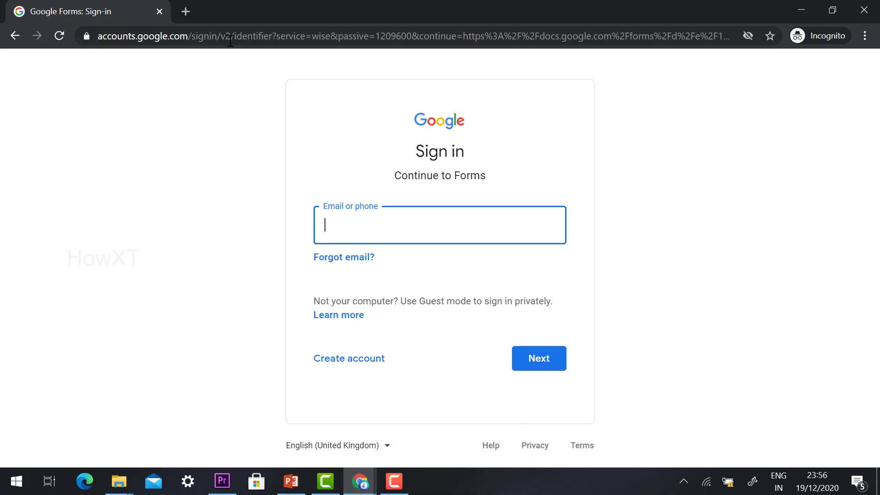
Step: Sign in with the account's e-mail and password so the live form loads
text(joh)
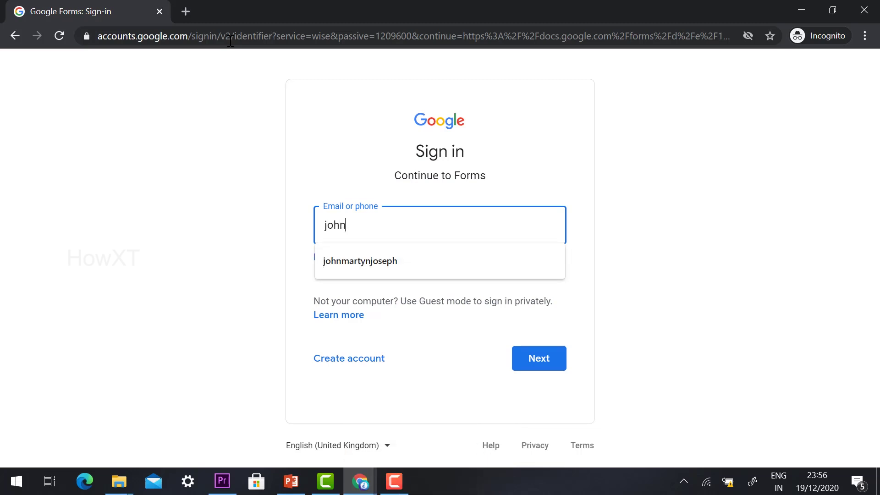
text(n)
key(Down)
key(Return)
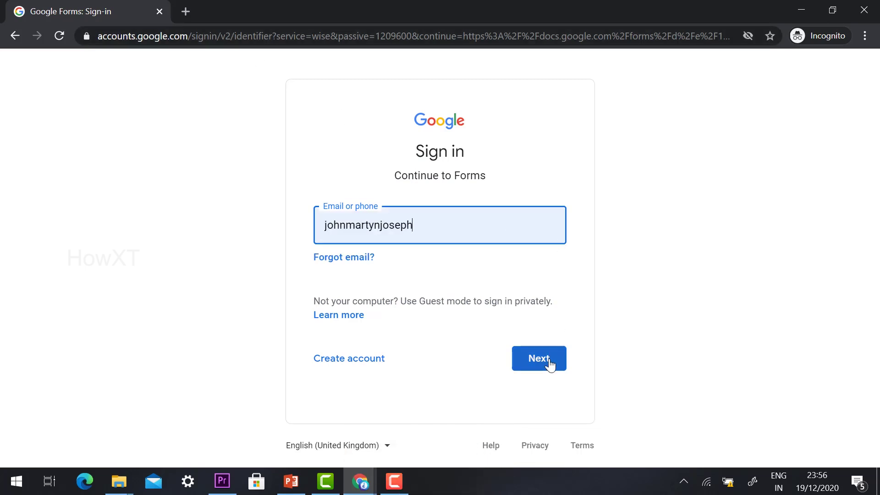
click(552, 360)
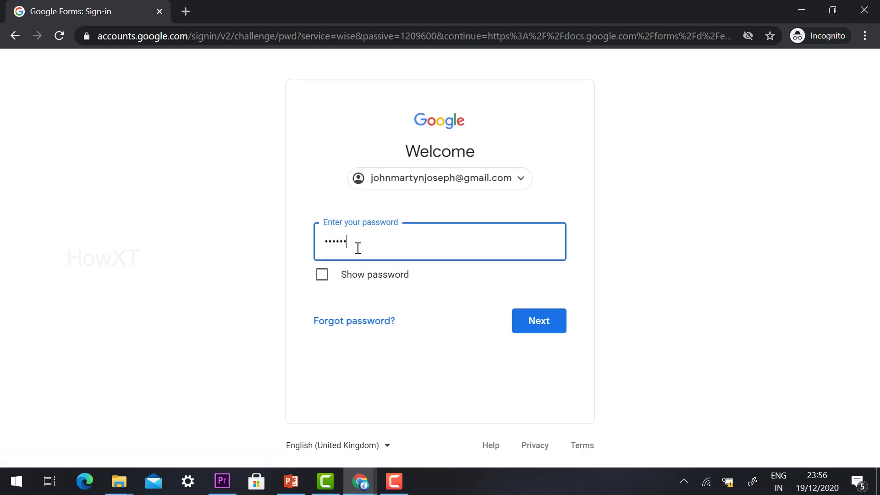
click(517, 318)
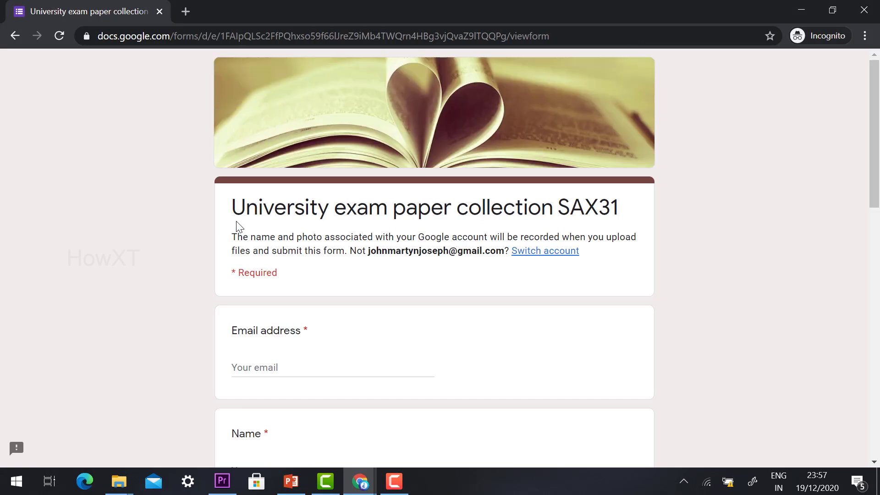
Step: Fill in the respondent's email address, name and registration number answers
click(281, 372)
scroll(295, 330, down, 4)
scroll(285, 255, down, 3)
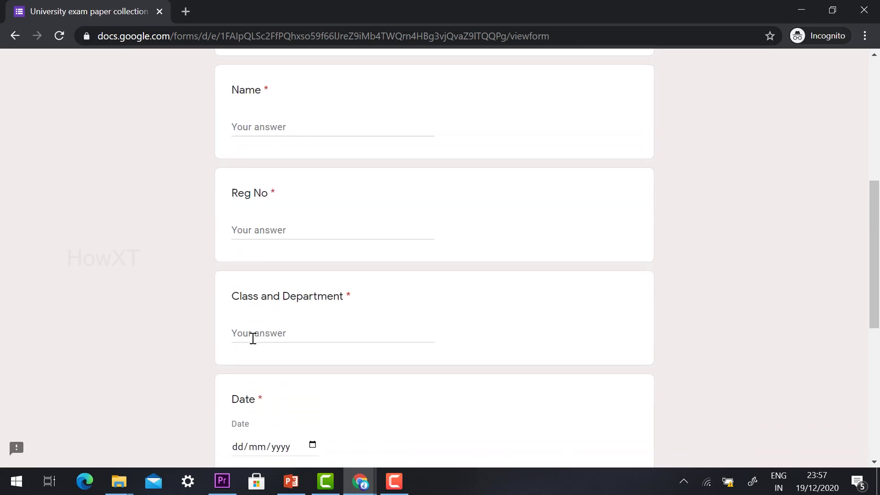
scroll(253, 330, down, 3)
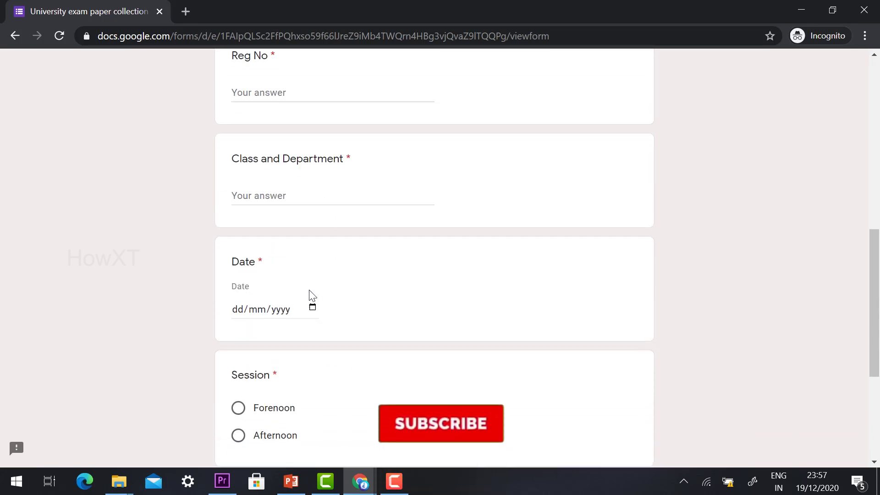
scroll(311, 299, up, 6)
scroll(275, 334, up, 3)
scroll(279, 314, down, 2)
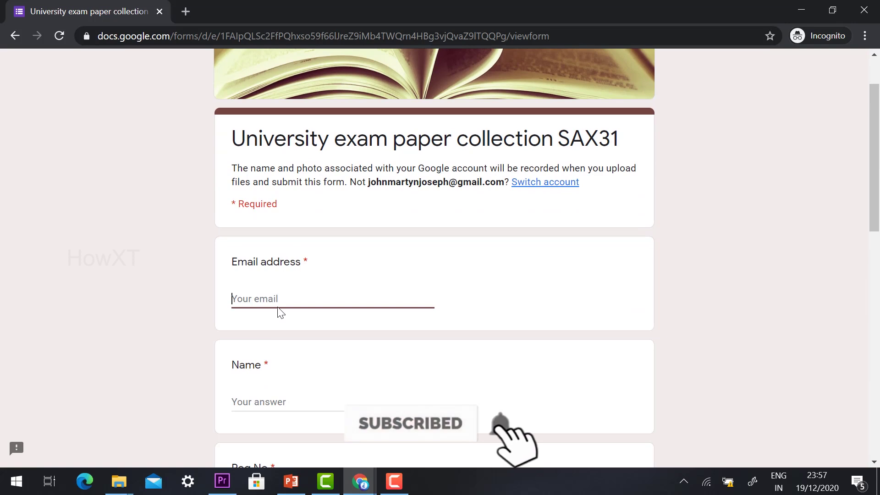
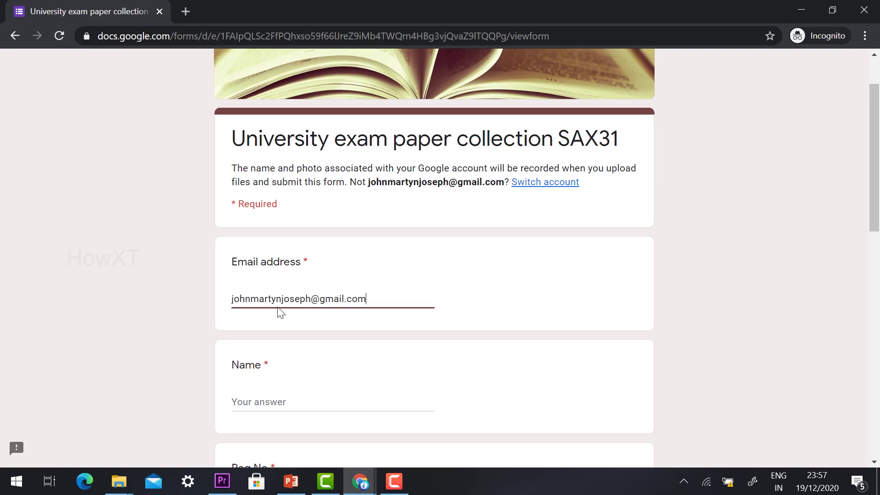
scroll(281, 313, down, 3)
click(275, 265)
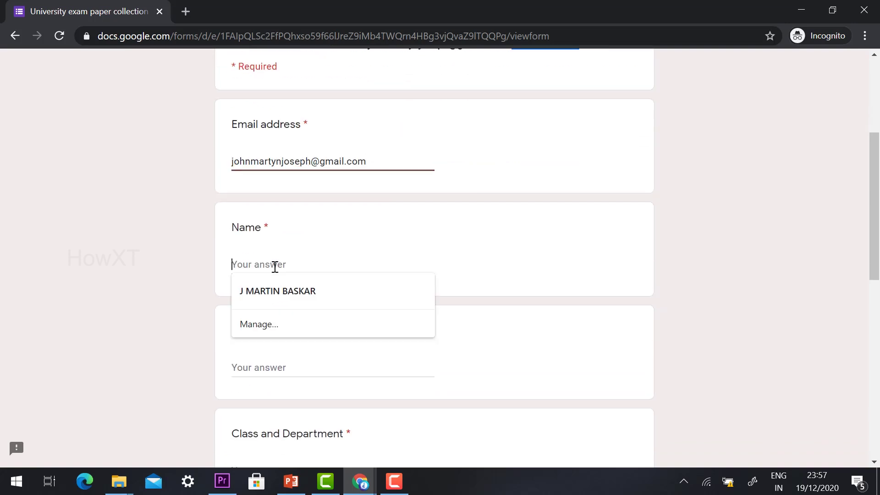
click(275, 291)
scroll(256, 291, down, 3)
click(255, 231)
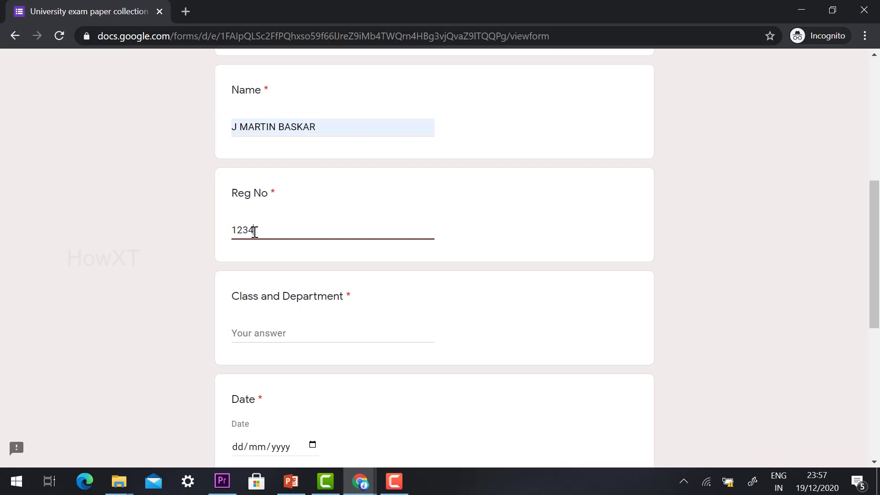
Step: Enter 'II BCA Computer Application' as the Class and Department answer
click(269, 330)
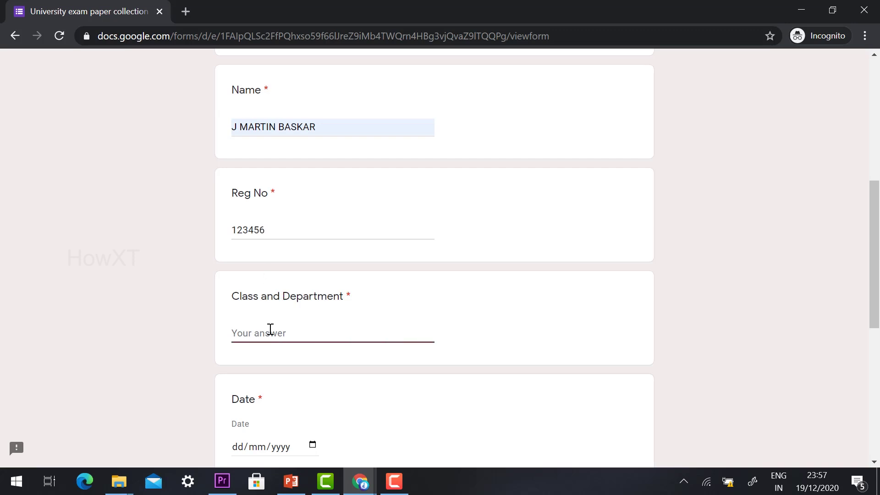
text(II BCA)
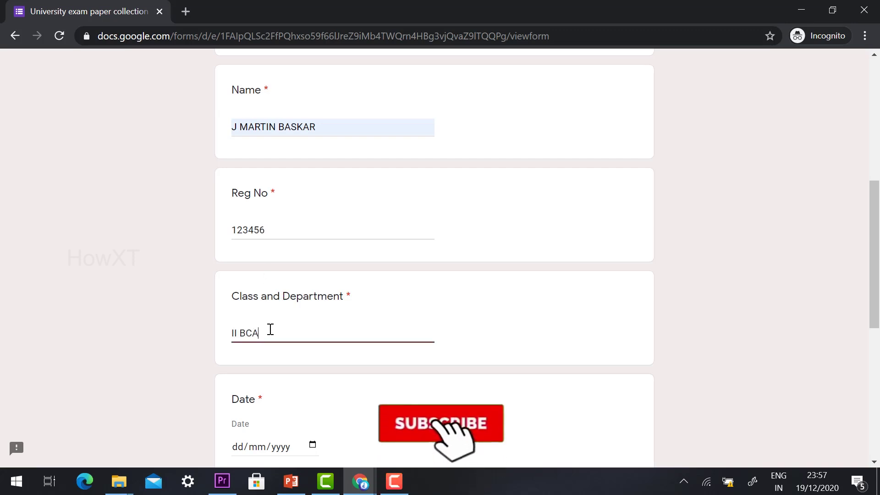
text( ComPu)
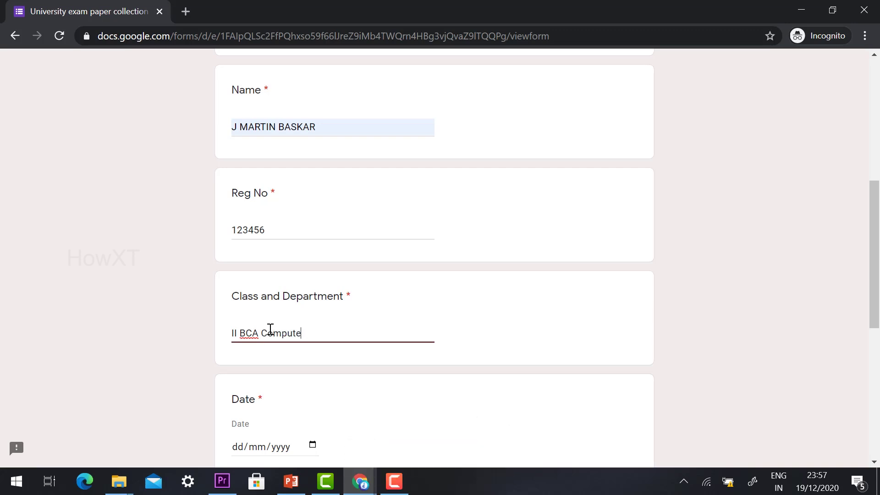
text(ter Application)
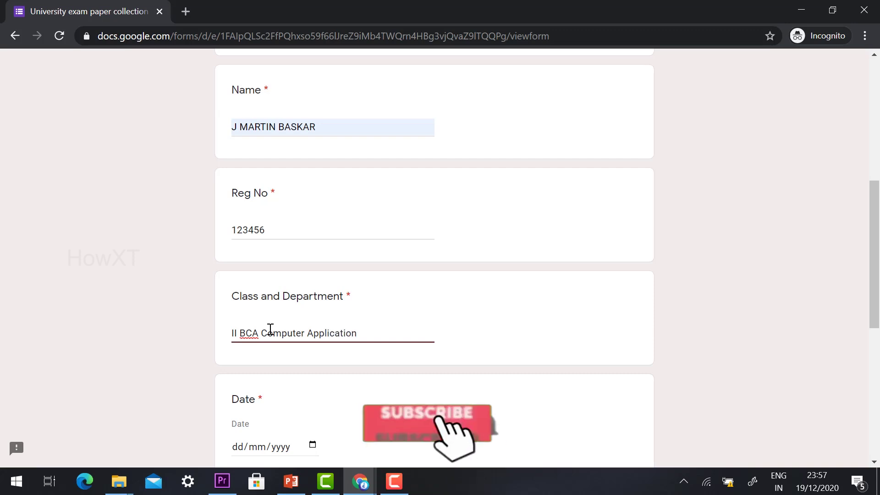
scroll(270, 330, down, 3)
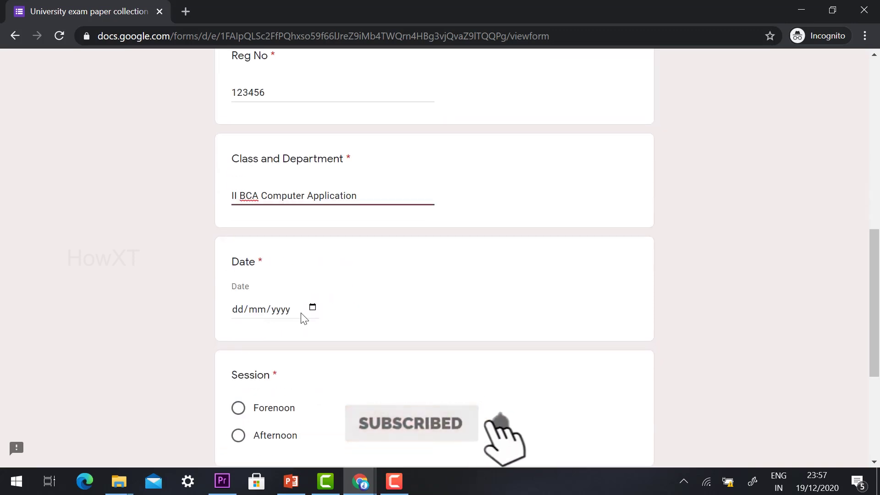
Step: Set the date to 21/12/2020 and choose the Forenoon session
click(313, 307)
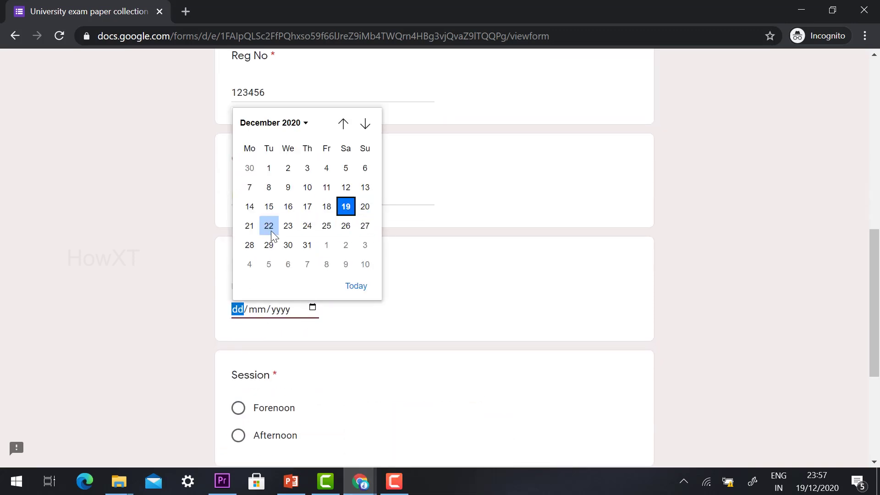
click(255, 228)
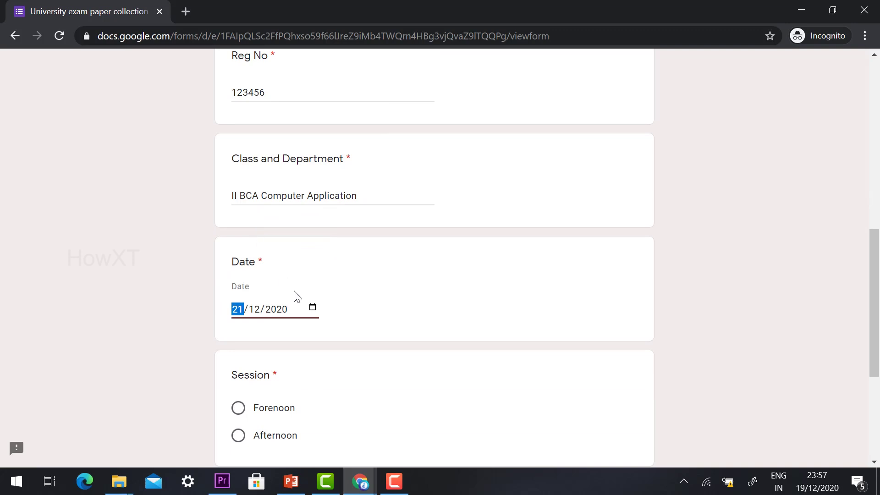
scroll(397, 289, down, 2)
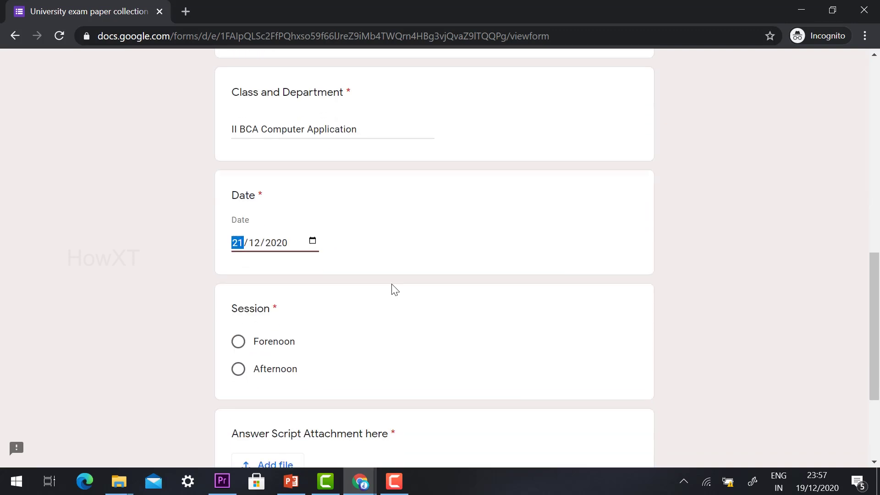
click(238, 367)
click(236, 343)
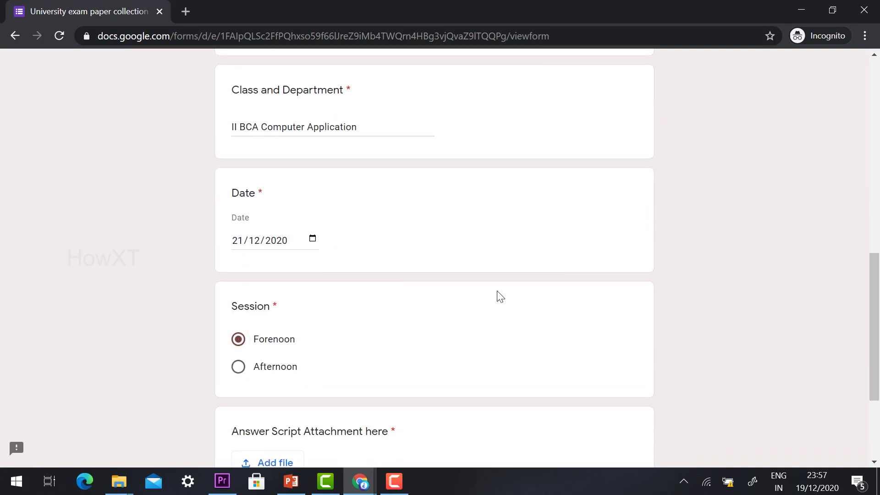
scroll(496, 294, down, 3)
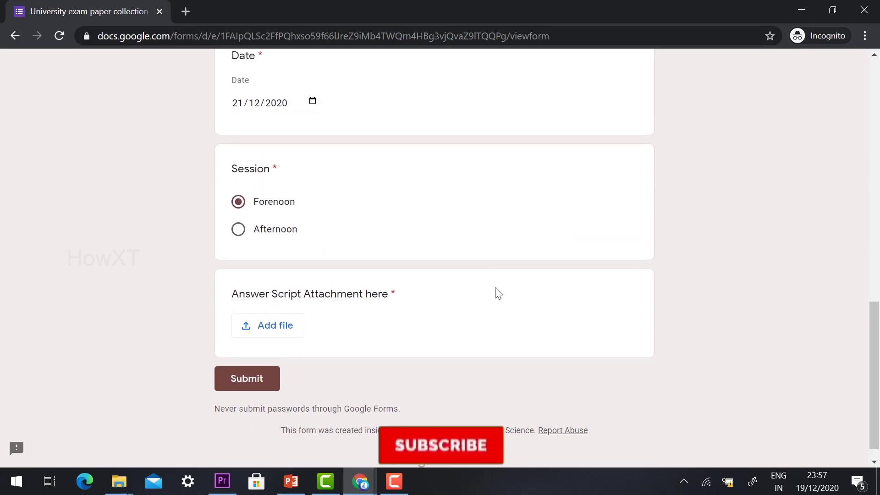
click(263, 327)
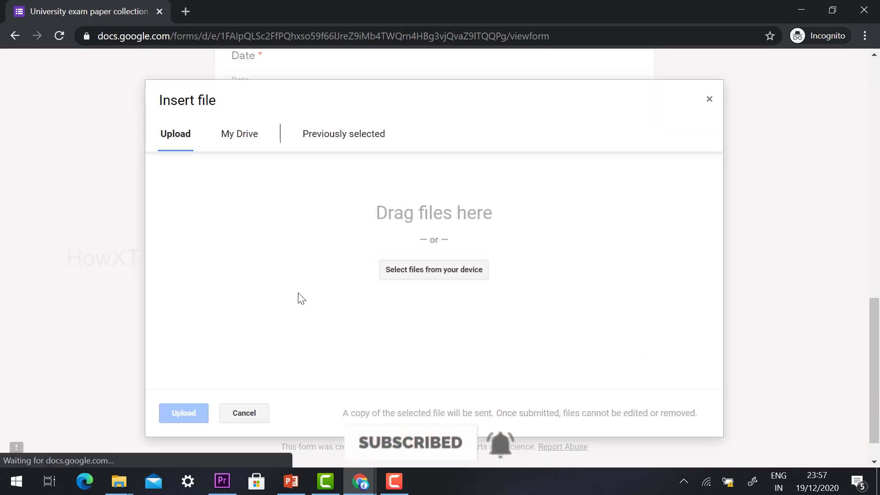
Step: Upload monthly_competition_december_topic.pdf as the answer script attachment
click(413, 275)
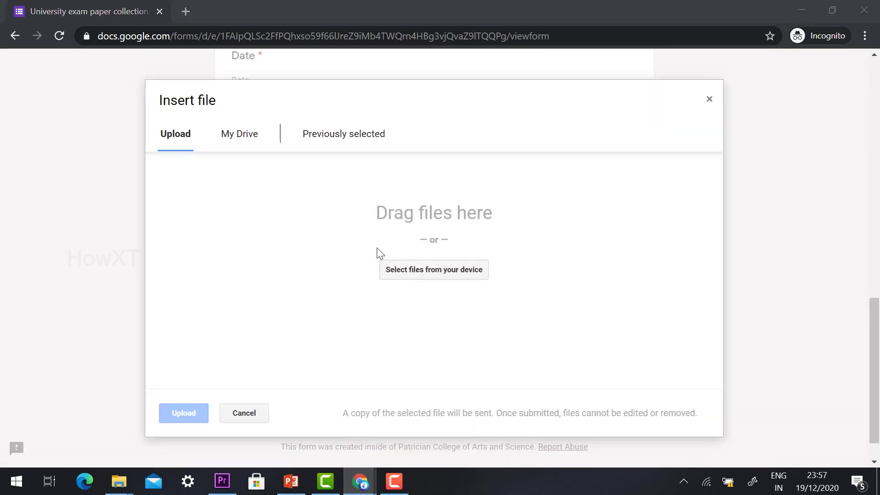
click(188, 143)
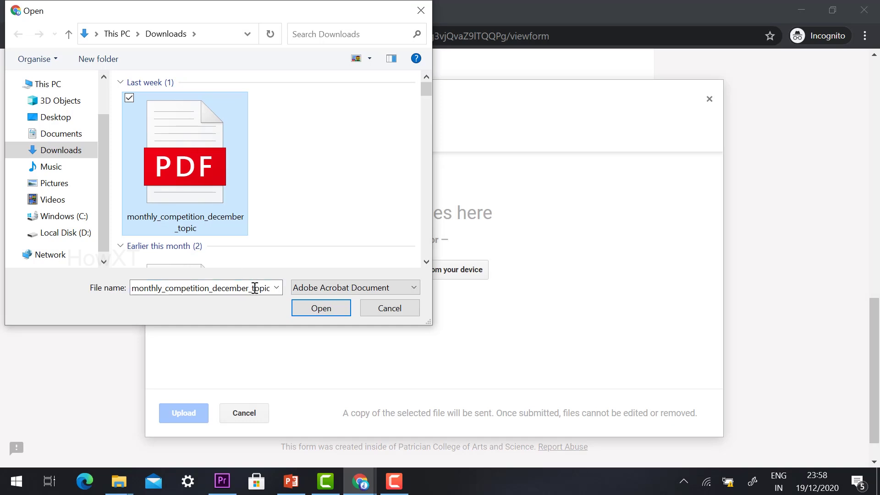
click(310, 308)
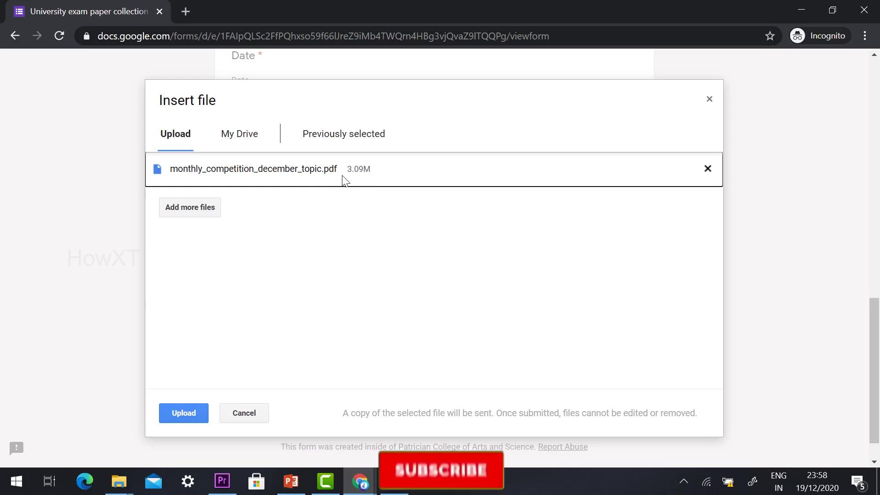
click(180, 407)
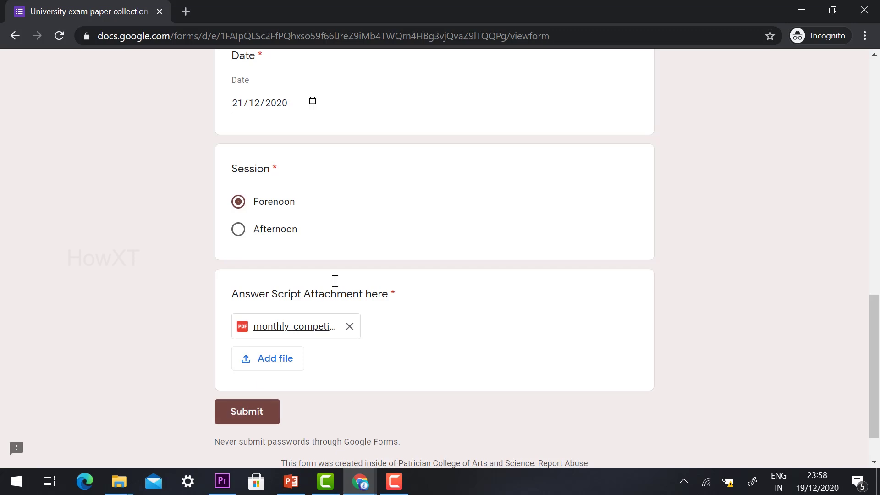
Step: Submit the response and minimize the incognito window
scroll(353, 267, up, 5)
scroll(326, 300, down, 6)
click(253, 362)
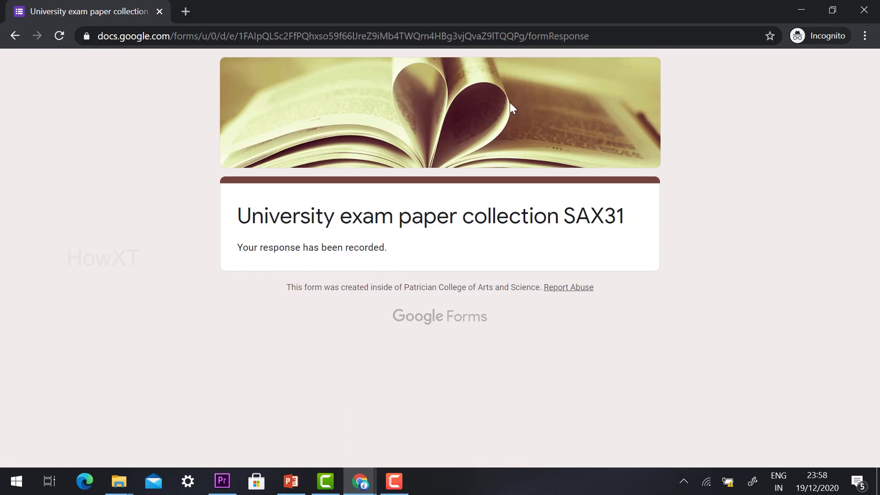
click(802, 9)
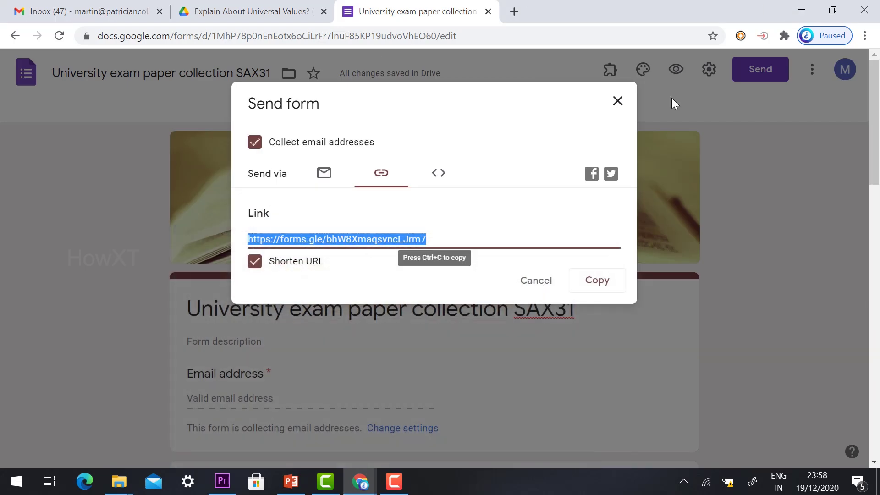
Step: Dismiss the Send form dialog and close the form editor and Drive tabs
click(619, 101)
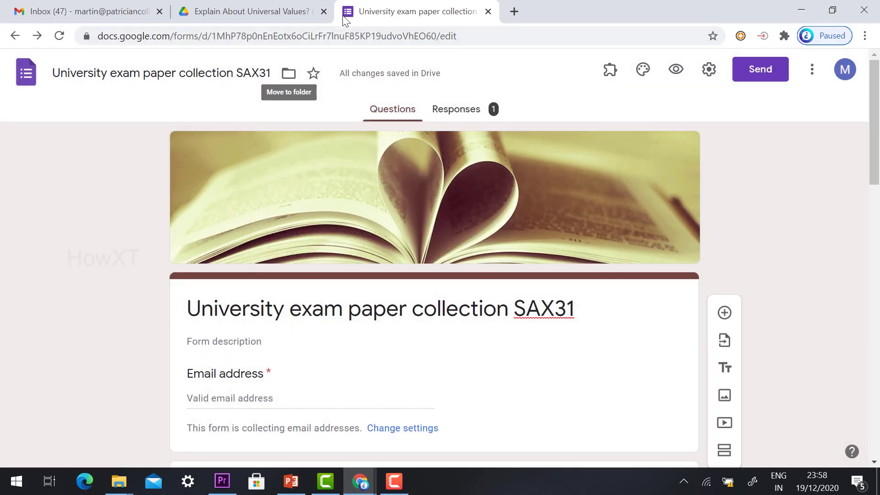
click(489, 12)
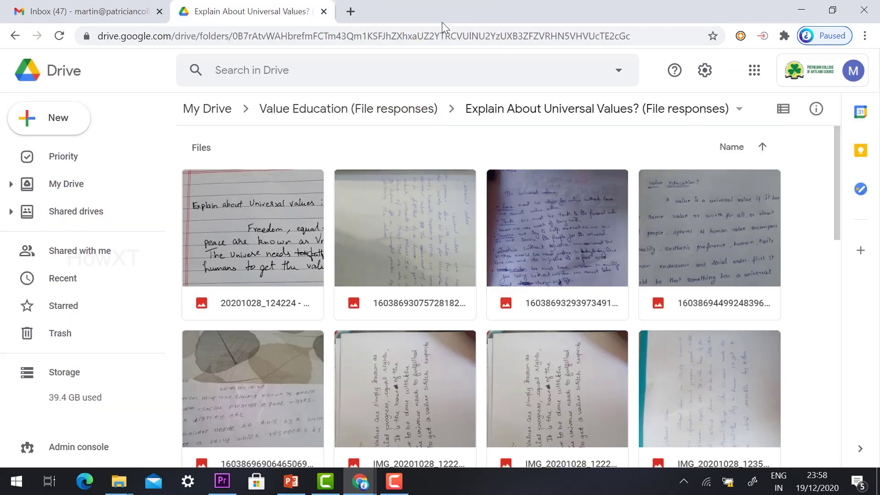
click(324, 12)
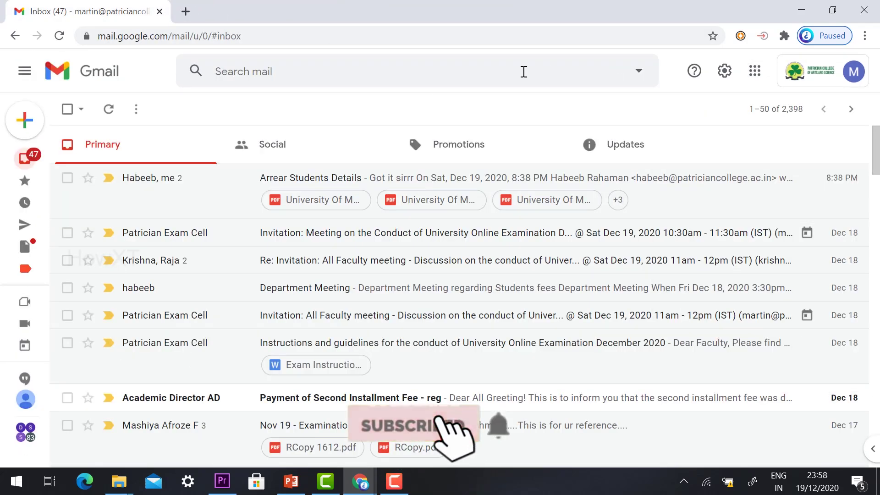
Step: Open Google Forms from the apps grid and open the University exam paper collection SAX31 form
click(755, 71)
scroll(765, 348, down, 4)
click(765, 339)
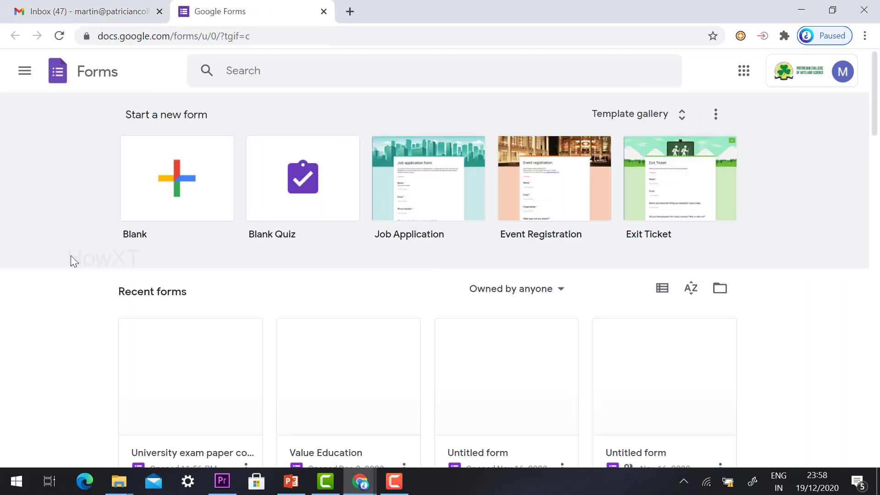
scroll(49, 315, down, 2)
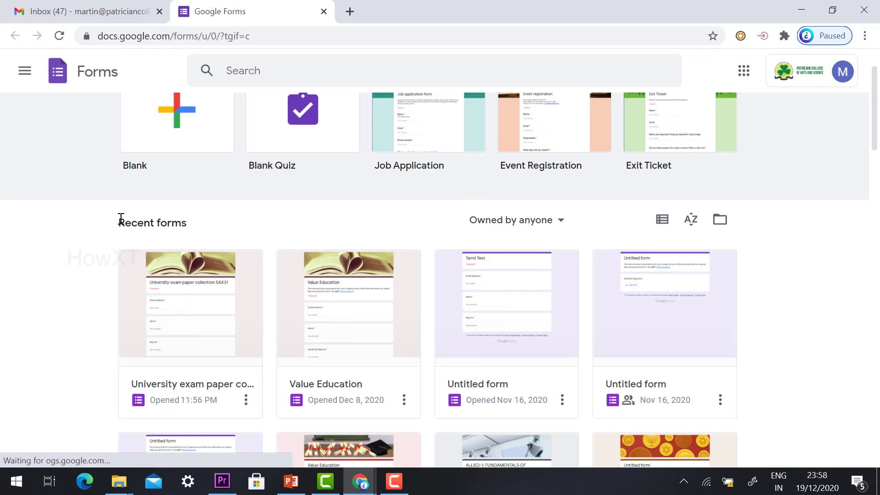
click(174, 310)
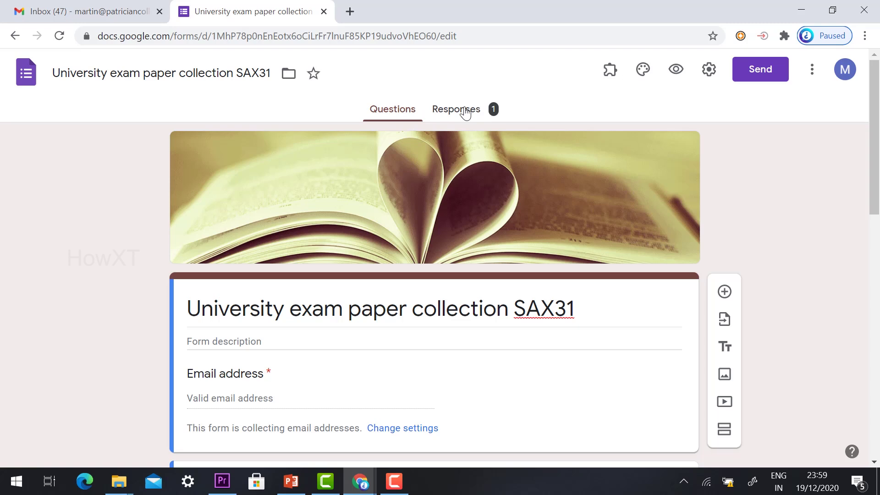
click(465, 112)
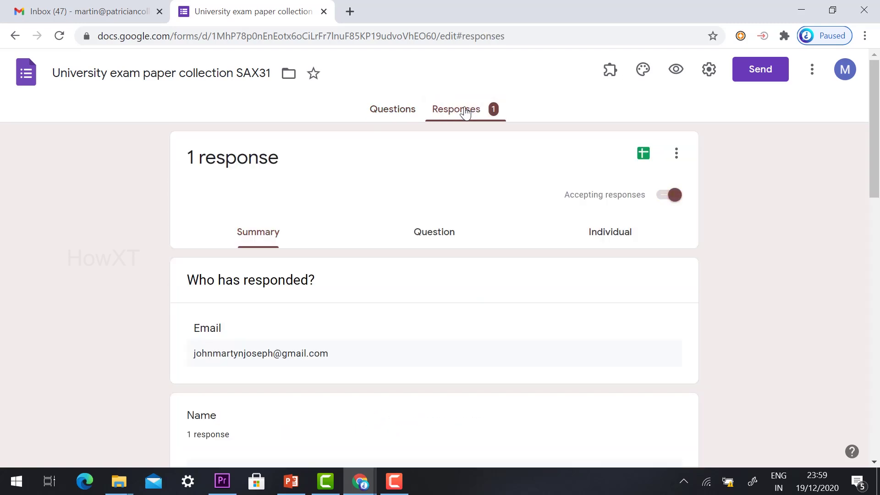
scroll(243, 342, down, 10)
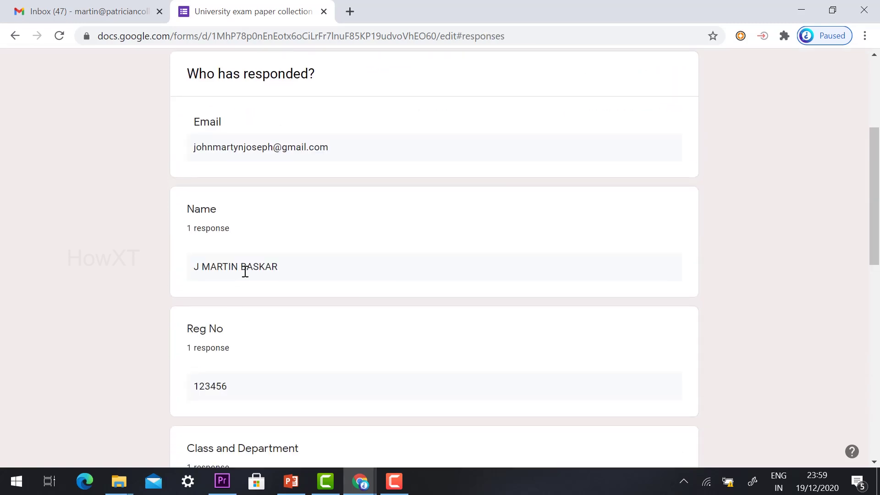
scroll(251, 280, down, 6)
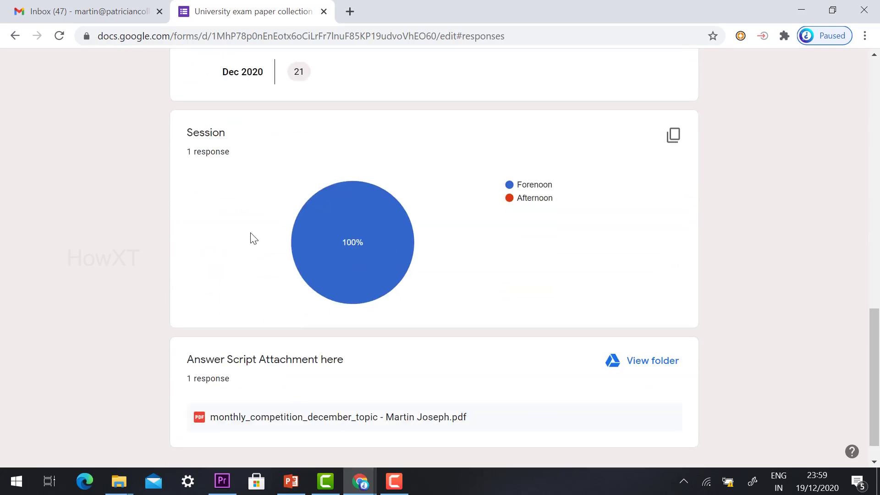
scroll(243, 267, down, 1)
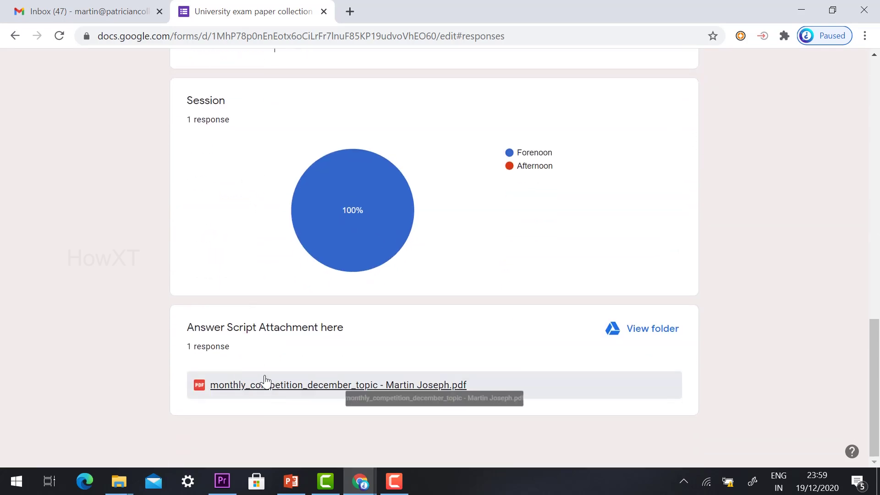
click(269, 388)
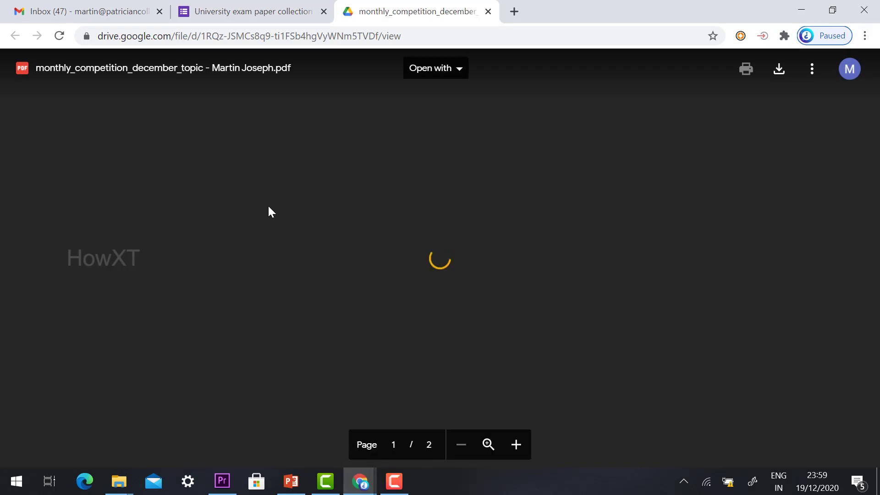
scroll(268, 208, down, 10)
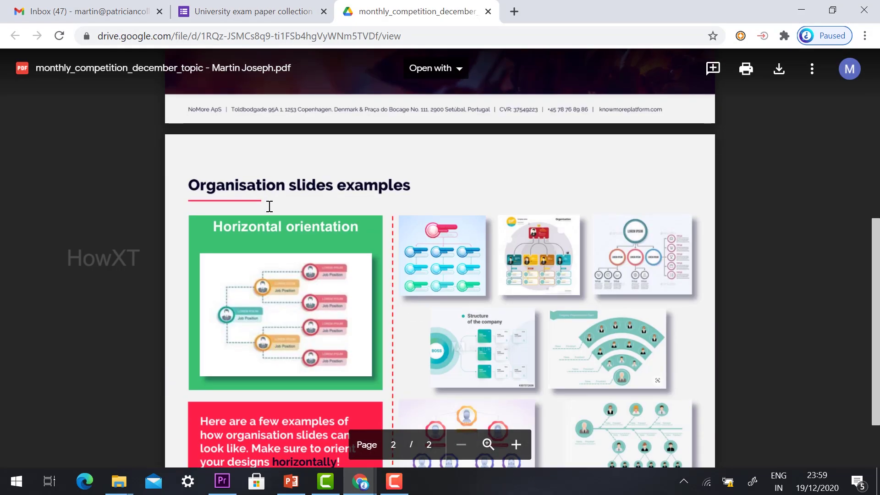
click(488, 11)
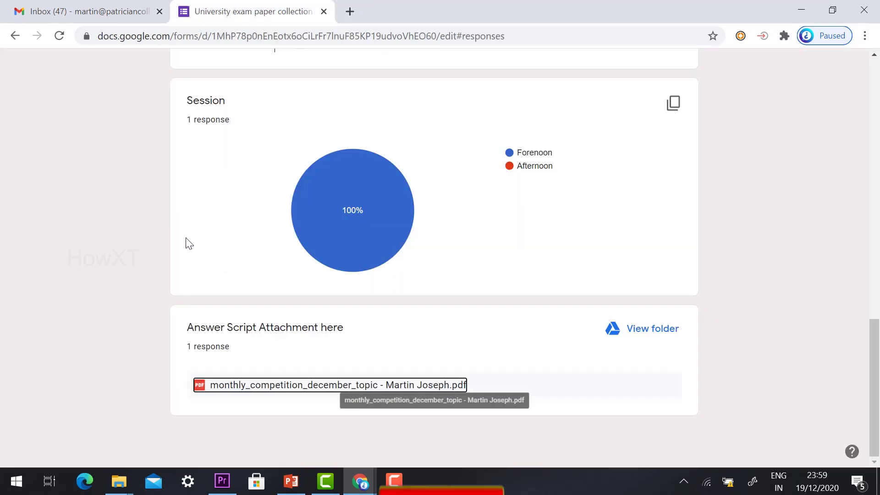
scroll(187, 240, up, 20)
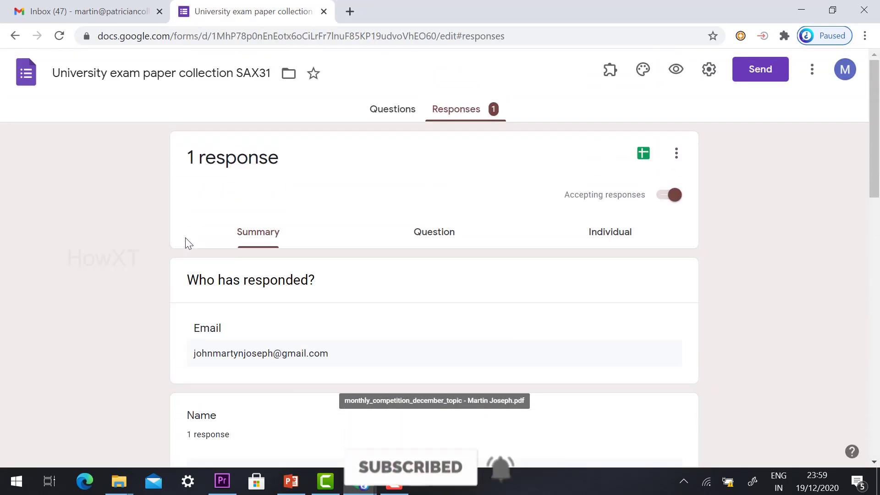
click(394, 110)
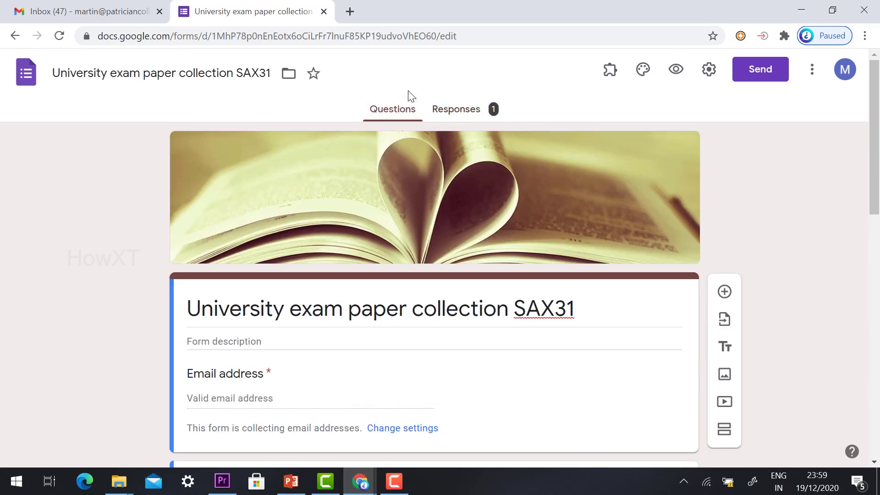
scroll(145, 274, down, 10)
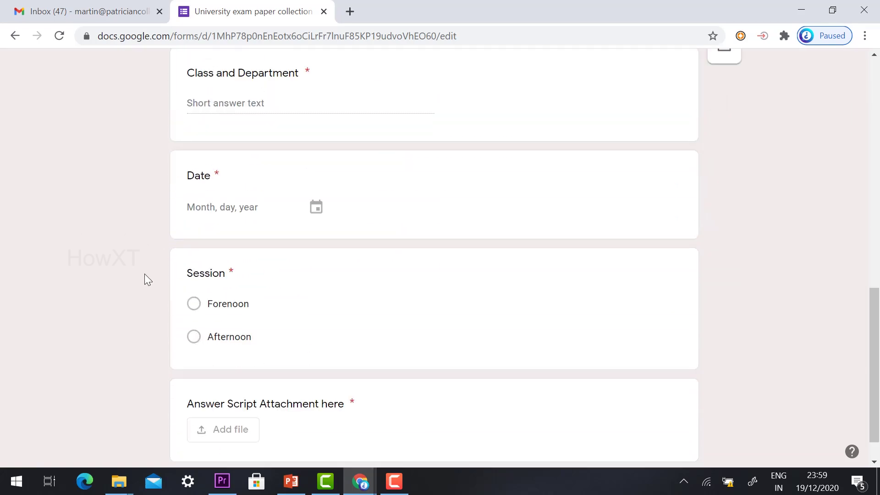
scroll(134, 370, up, 10)
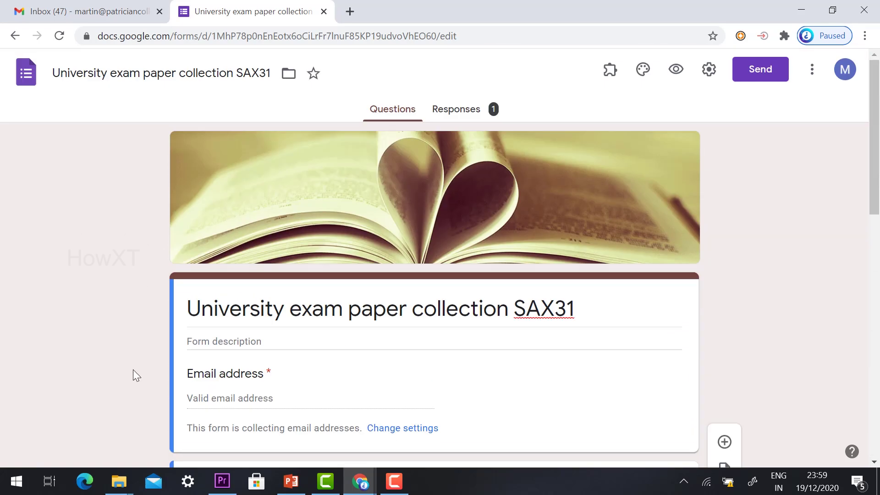